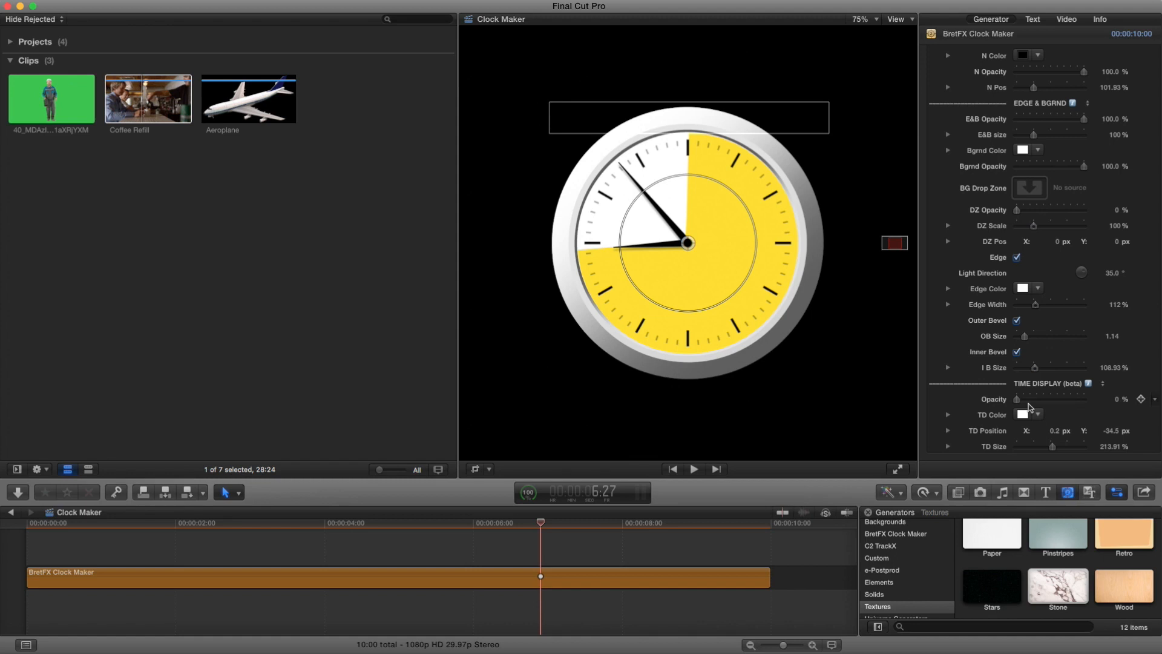
- Set the Time Display opacity to 100% and play the clock from the start of the timeline
drag(1021, 404, 1107, 404)
mouse_move(540, 522)
mouse_down()
mouse_move(509, 521)
mouse_move(596, 528)
mouse_move(523, 527)
mouse_up()
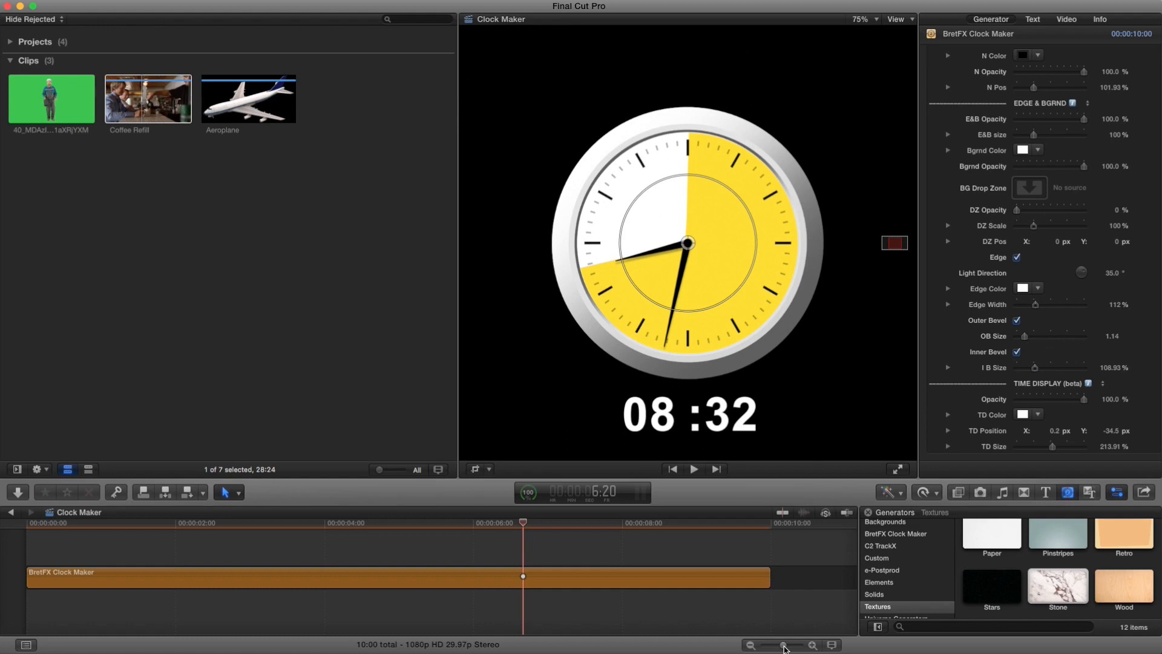
click(662, 578)
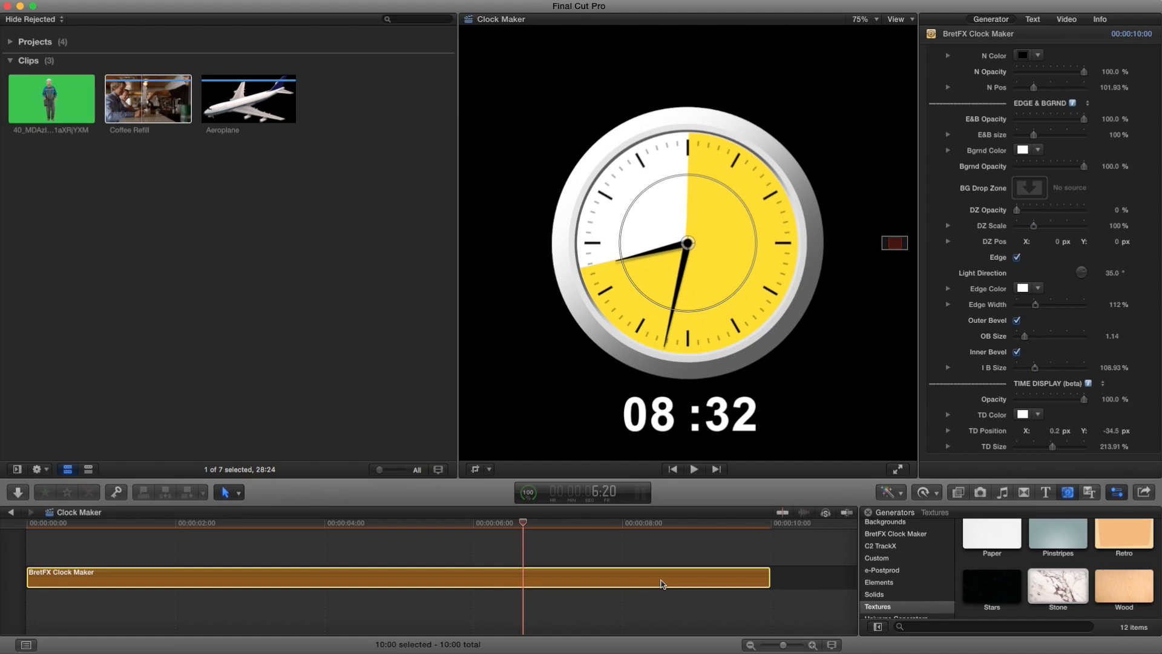
click(23, 526)
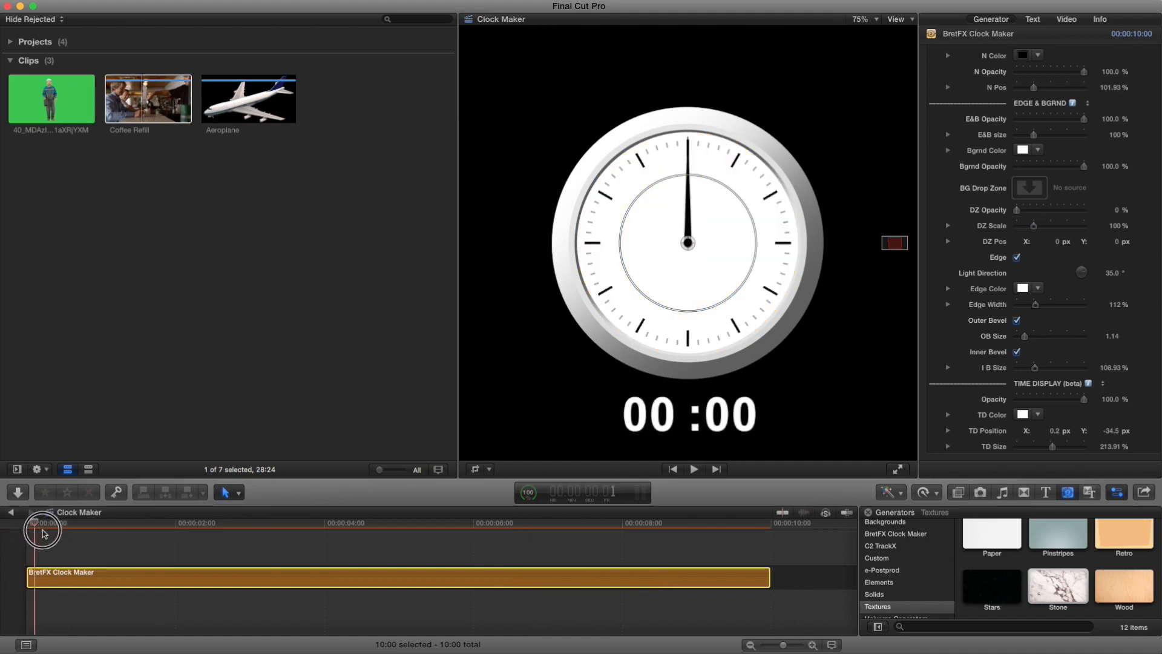
click(205, 537)
key(space)
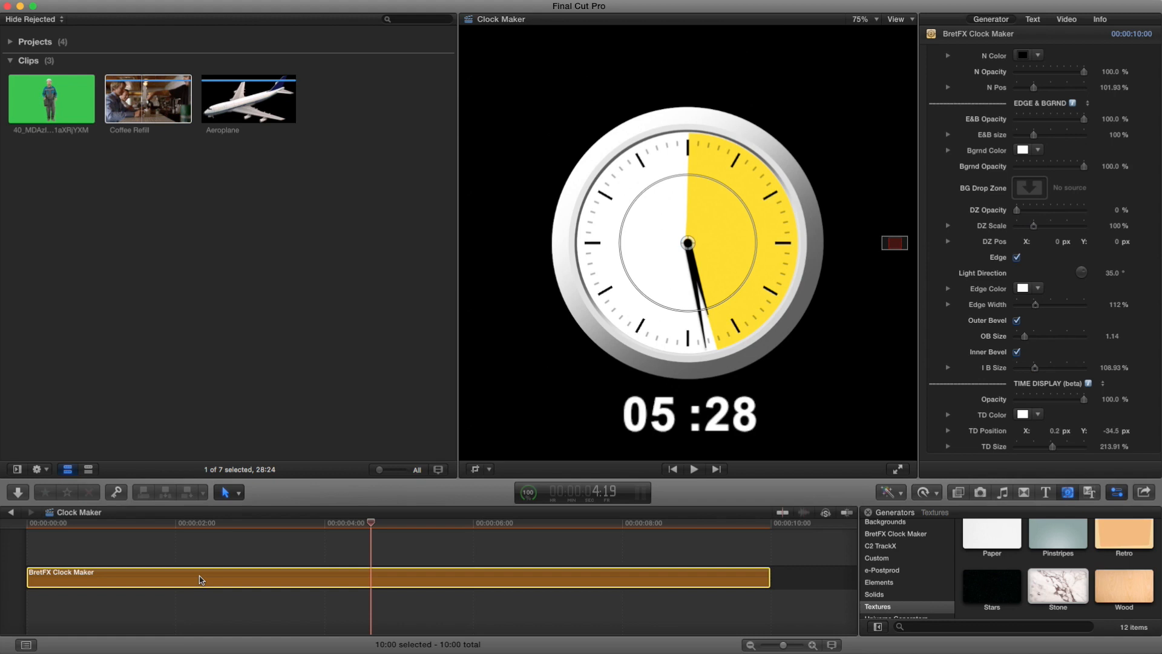
- Lift the clock generator out of the primary storyline, testing its time display about 1:02 later before returning it to the timeline start
key(alt+super+Up)
drag(160, 548, 477, 525)
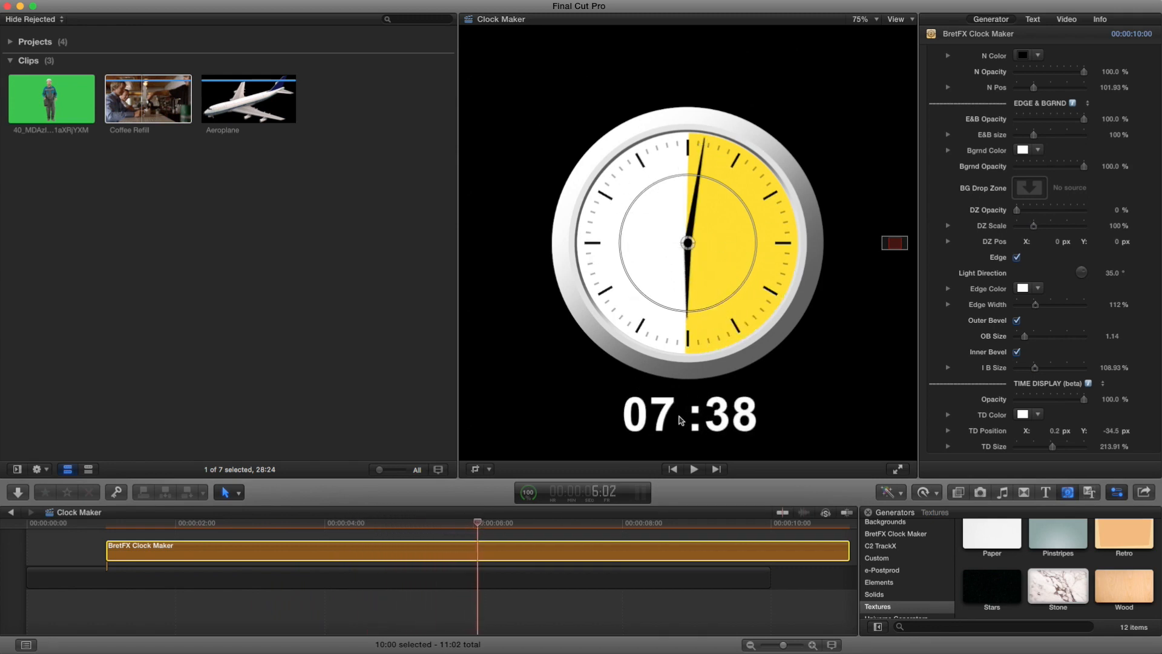
drag(605, 552, 528, 555)
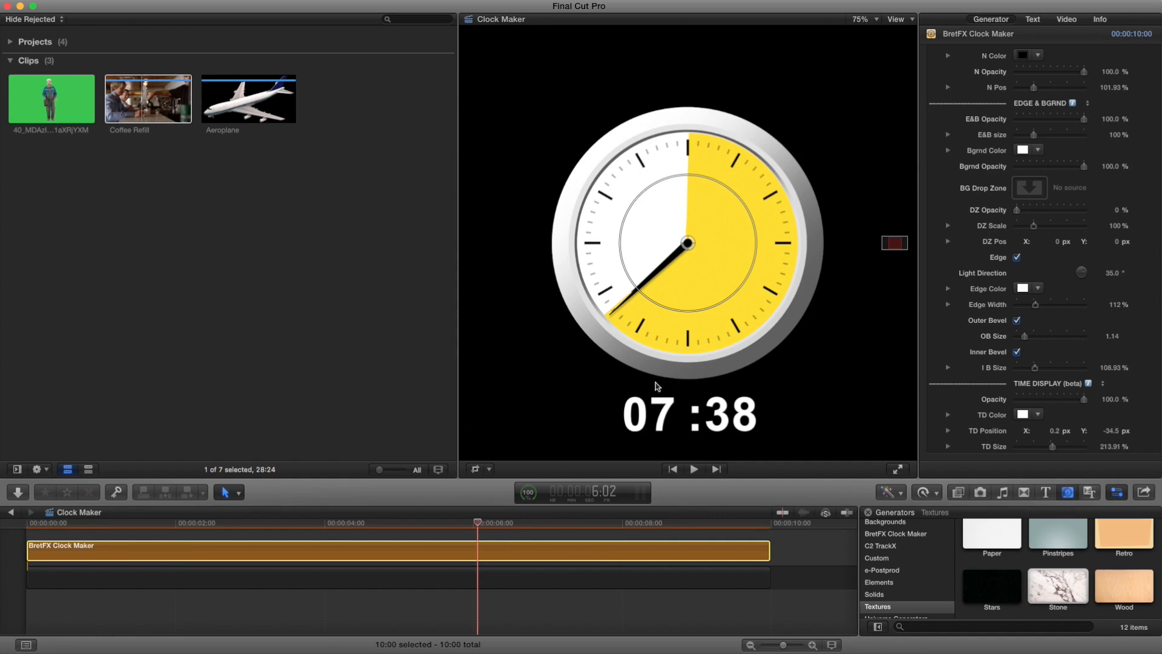
drag(481, 522, 323, 536)
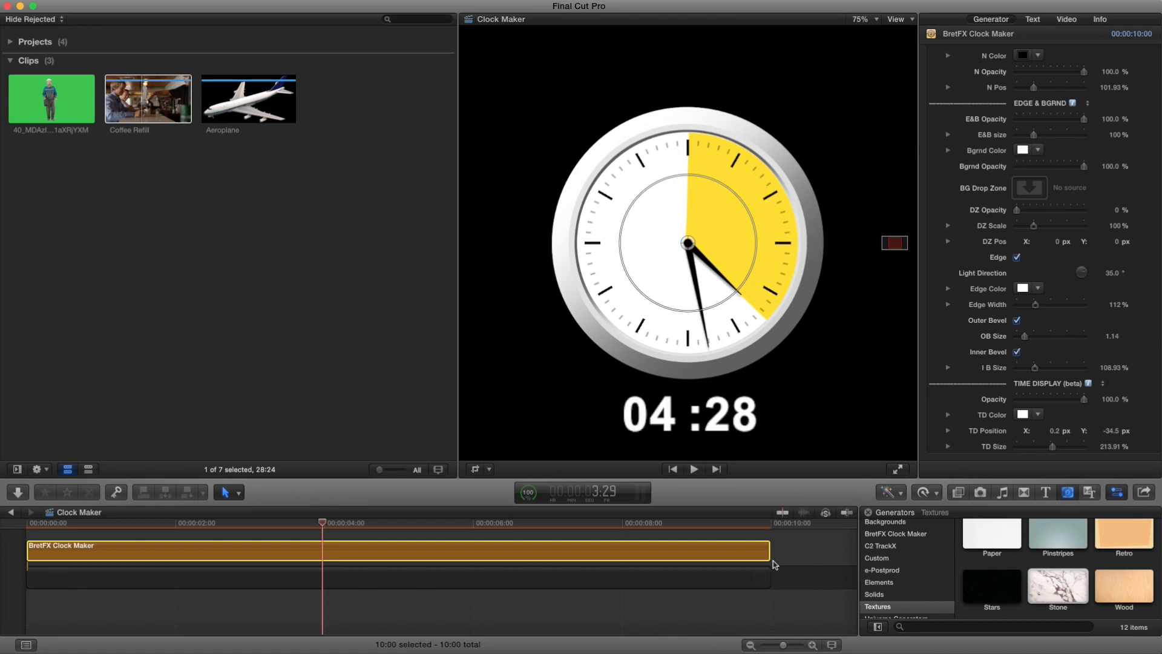
- Shift the clock generator about 1:22 later to check its time display, and move it back to the timeline start
drag(242, 548, 325, 526)
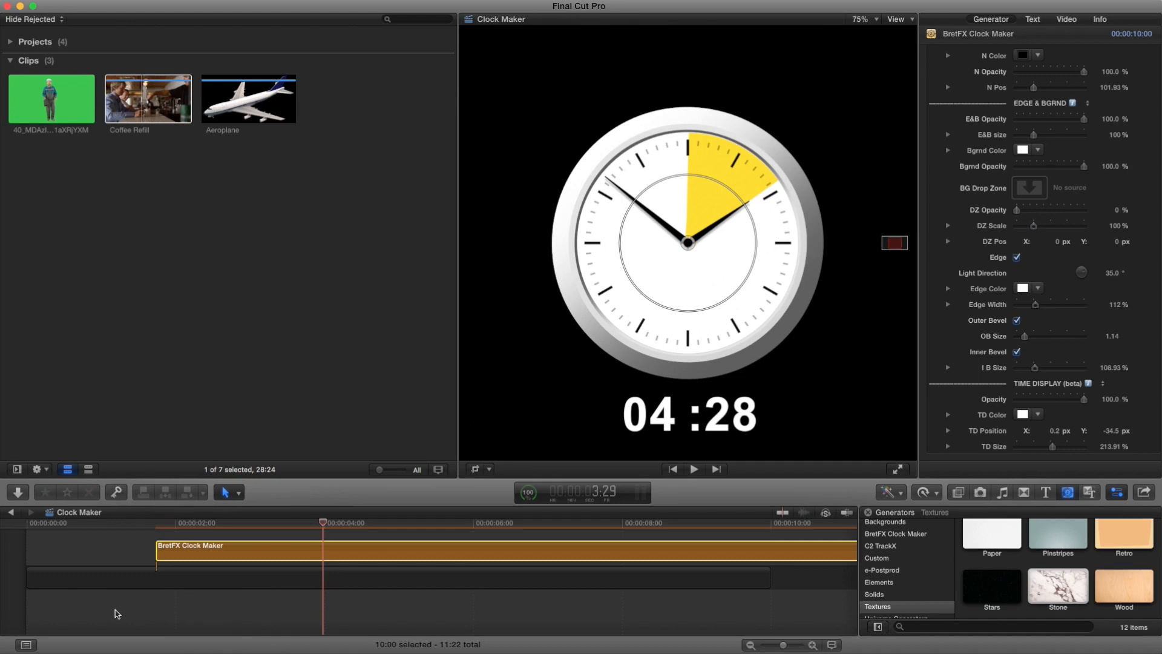
mouse_move(253, 554)
mouse_down()
mouse_move(117, 555)
mouse_move(257, 555)
mouse_up()
drag(137, 525, 66, 551)
drag(267, 523, 289, 526)
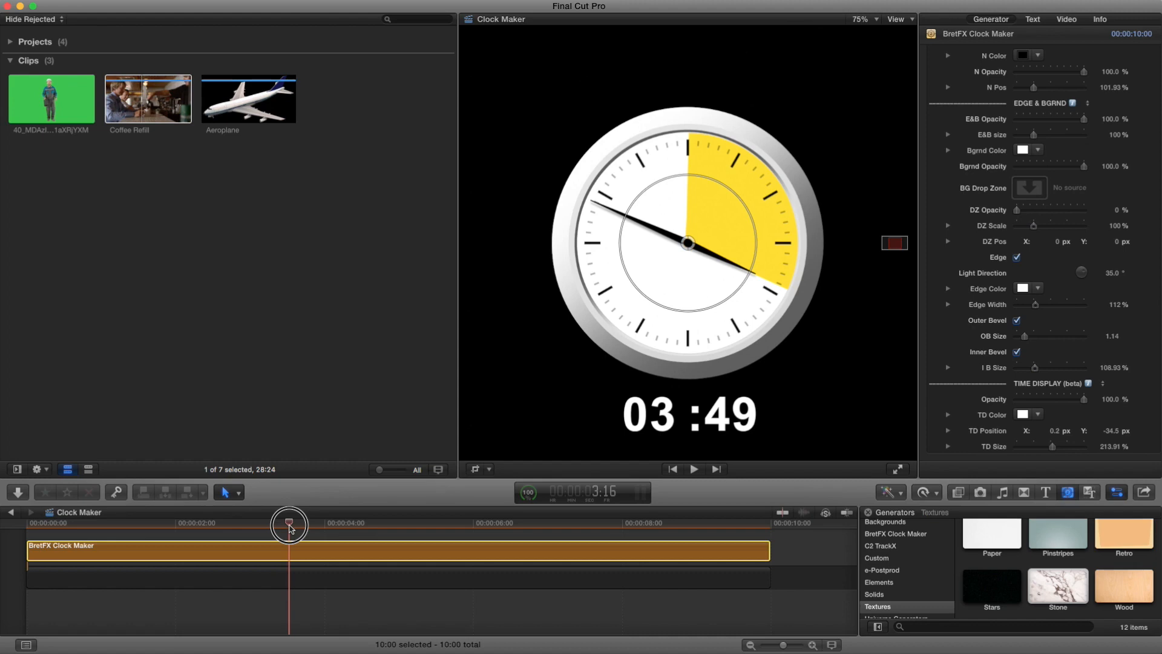
- Try trimming the clock generator's end to a duration of 7:20, scrub through it, and undo the trim
drag(767, 550, 597, 556)
drag(365, 524, 391, 527)
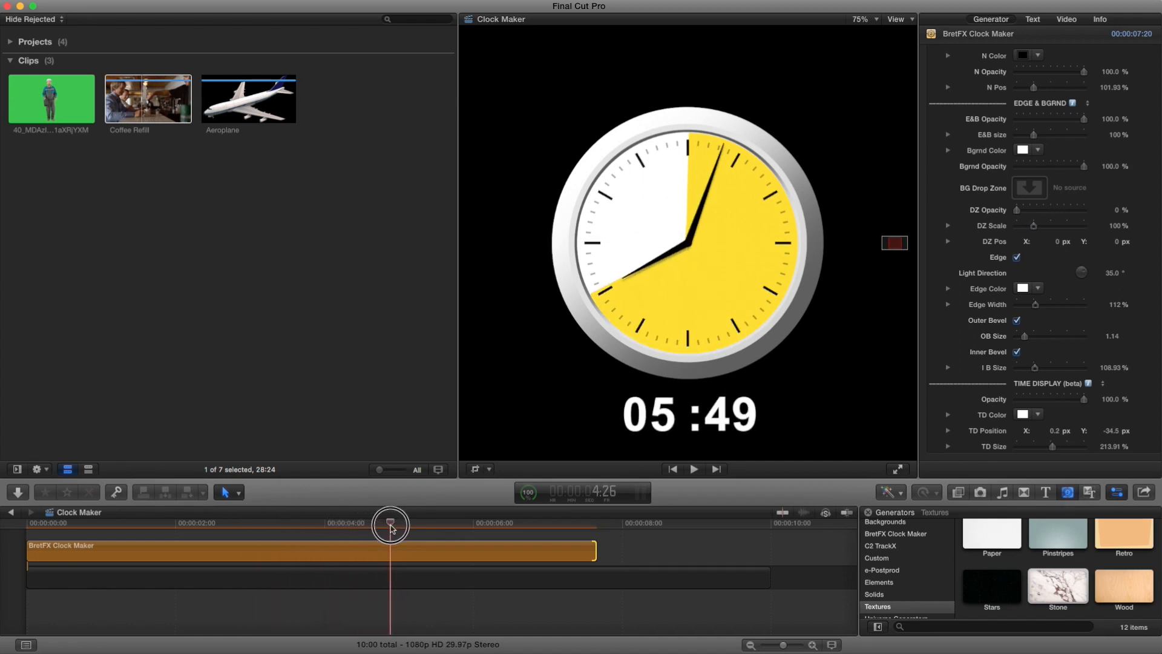
key(super+z)
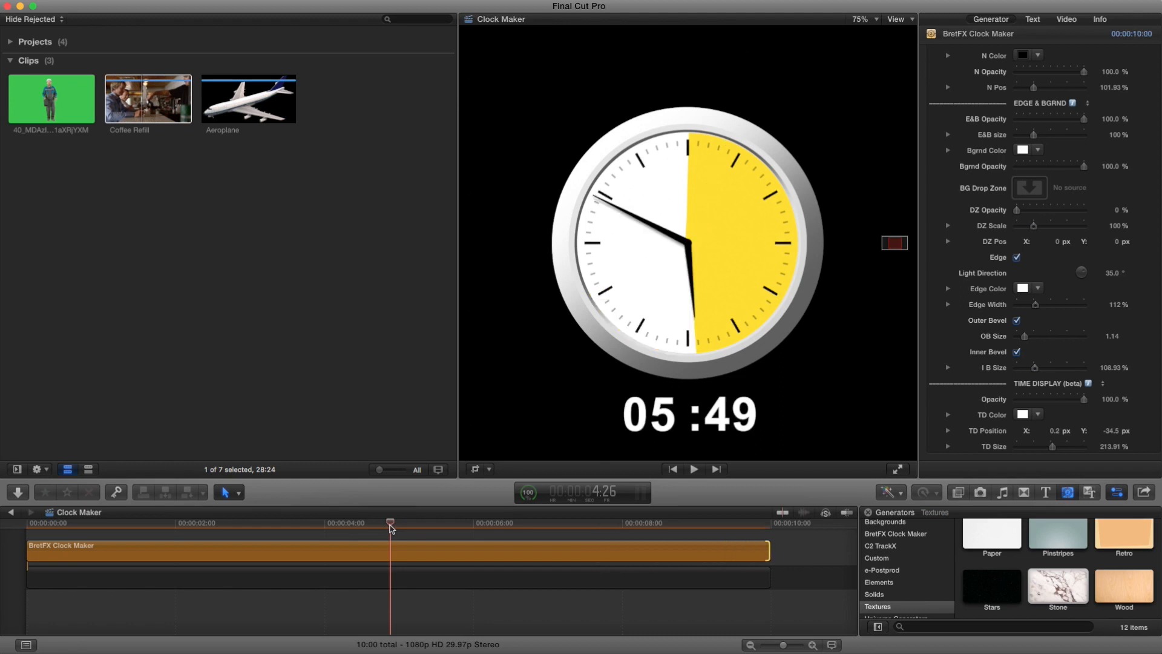
- Make the clock generator a compound clip named "Clock Maker time display clip" in the Media event
click(380, 548)
click(351, 527)
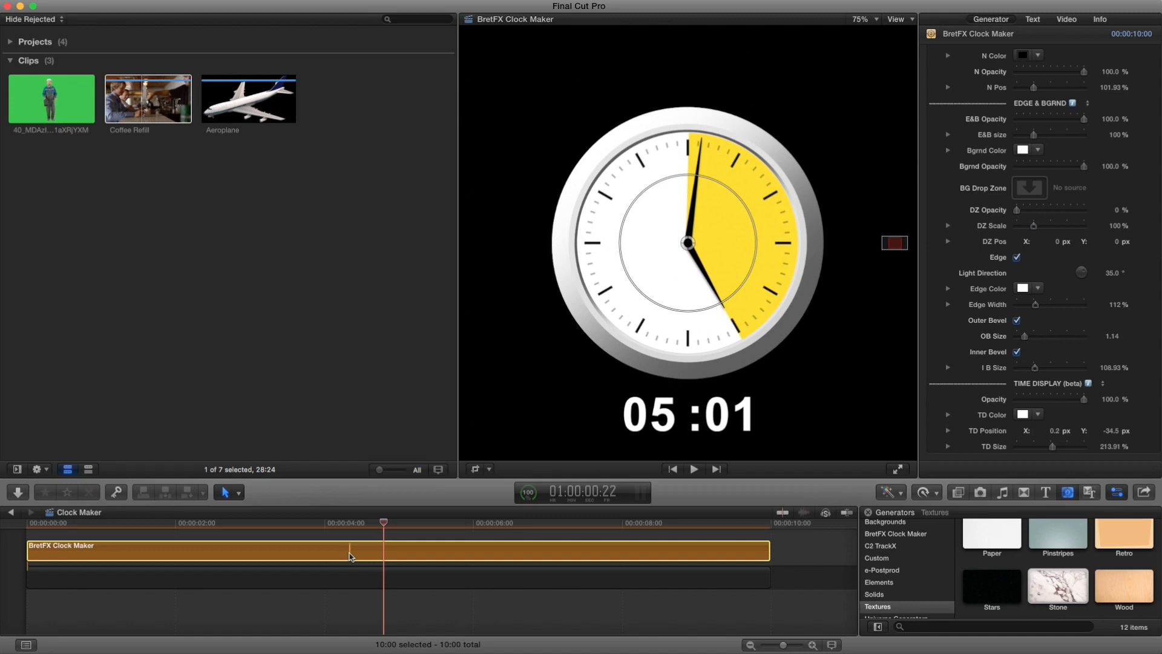
key(alt+g)
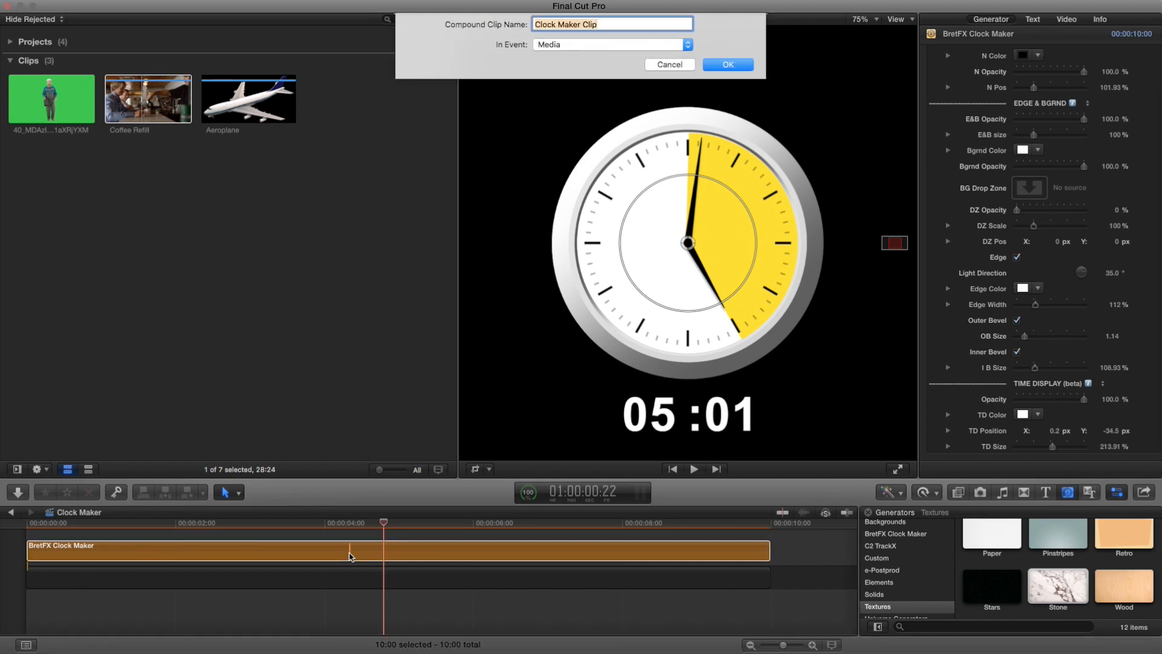
text(Clock Maker time display)
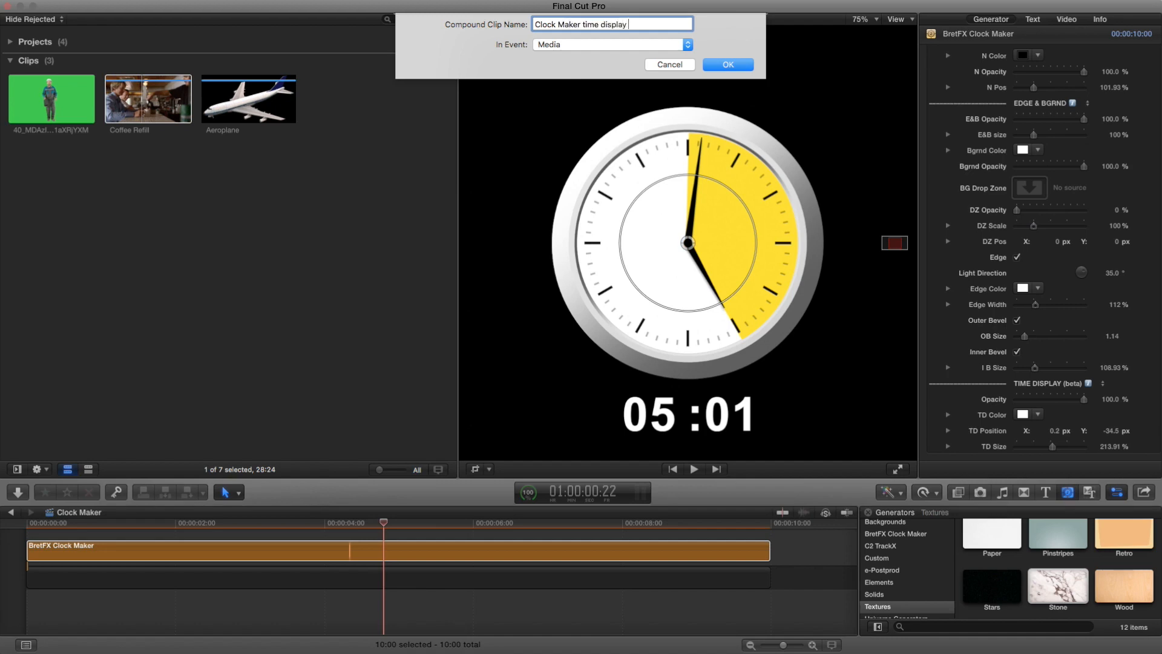
text( clip)
key(Return)
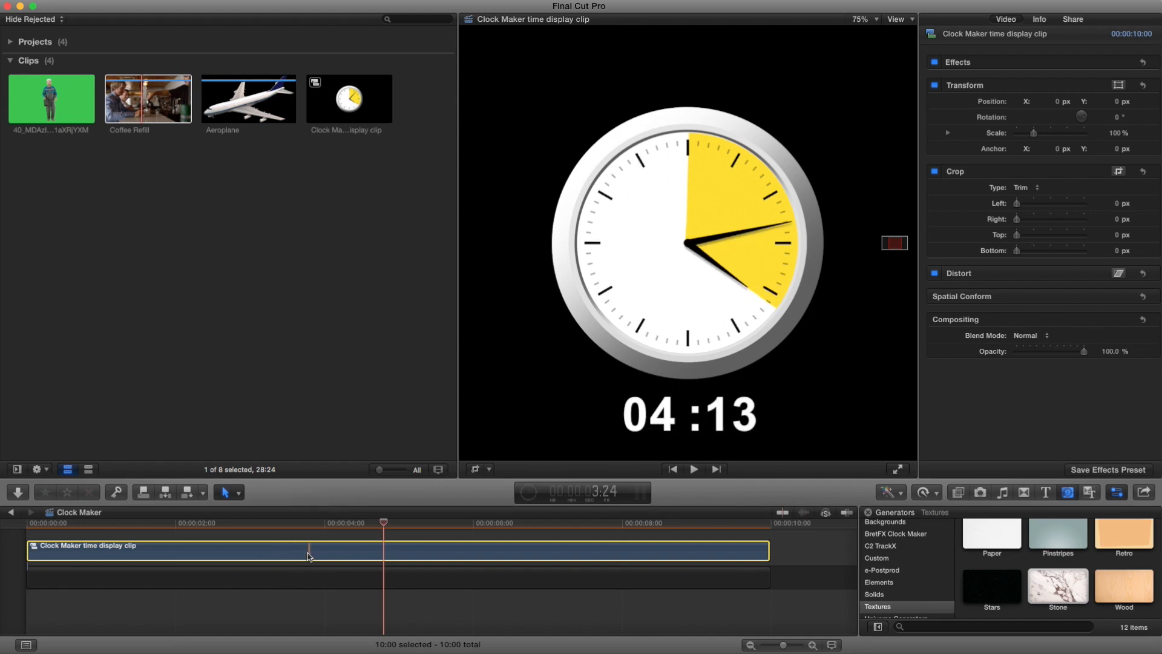
- Open the compound clip to examine the generator inside it, and return to the Clock Maker project
key(s)
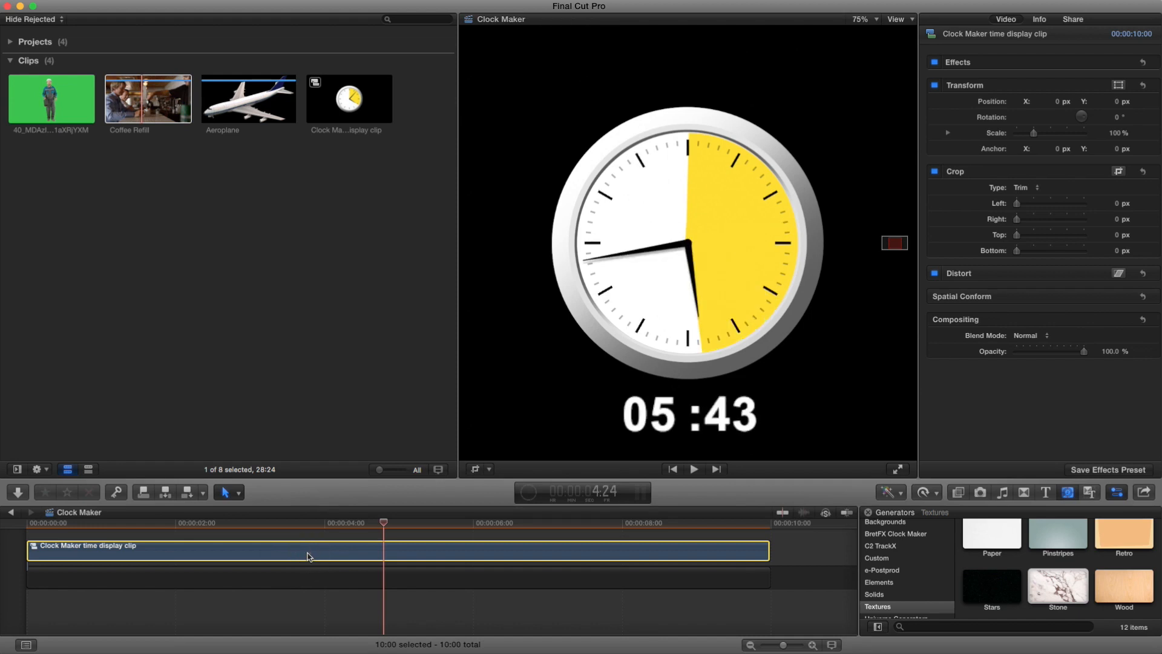
double_click(307, 556)
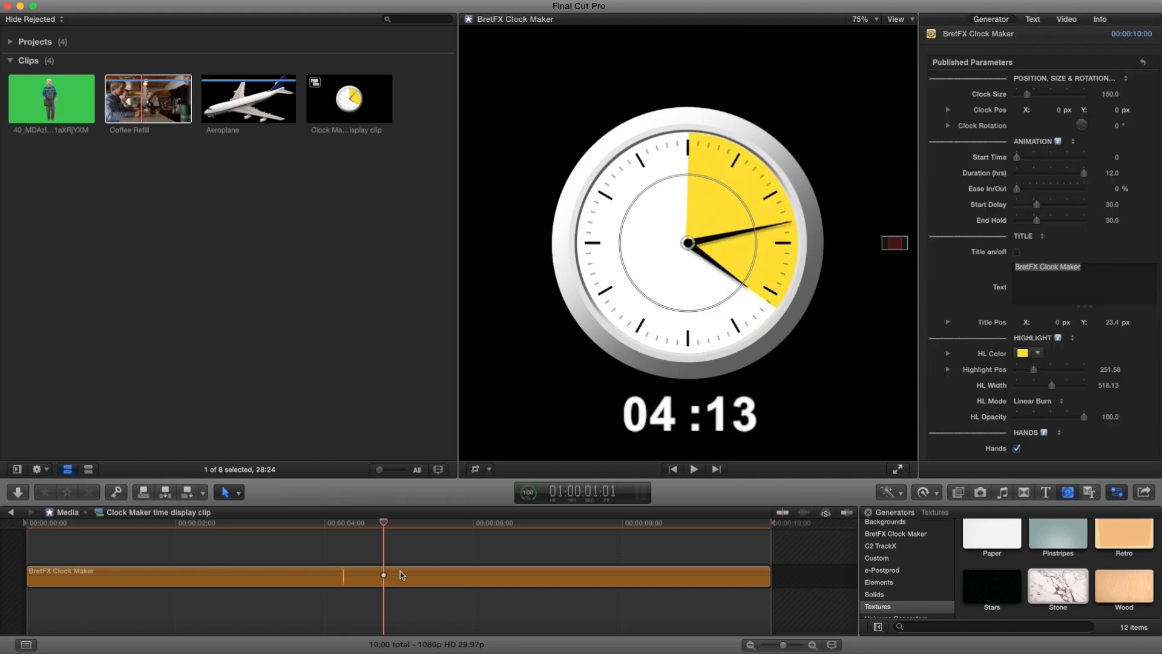
click(12, 513)
- Move the compound clip to start about 3:06 into the timeline
click(163, 558)
drag(163, 558, 503, 525)
click(400, 524)
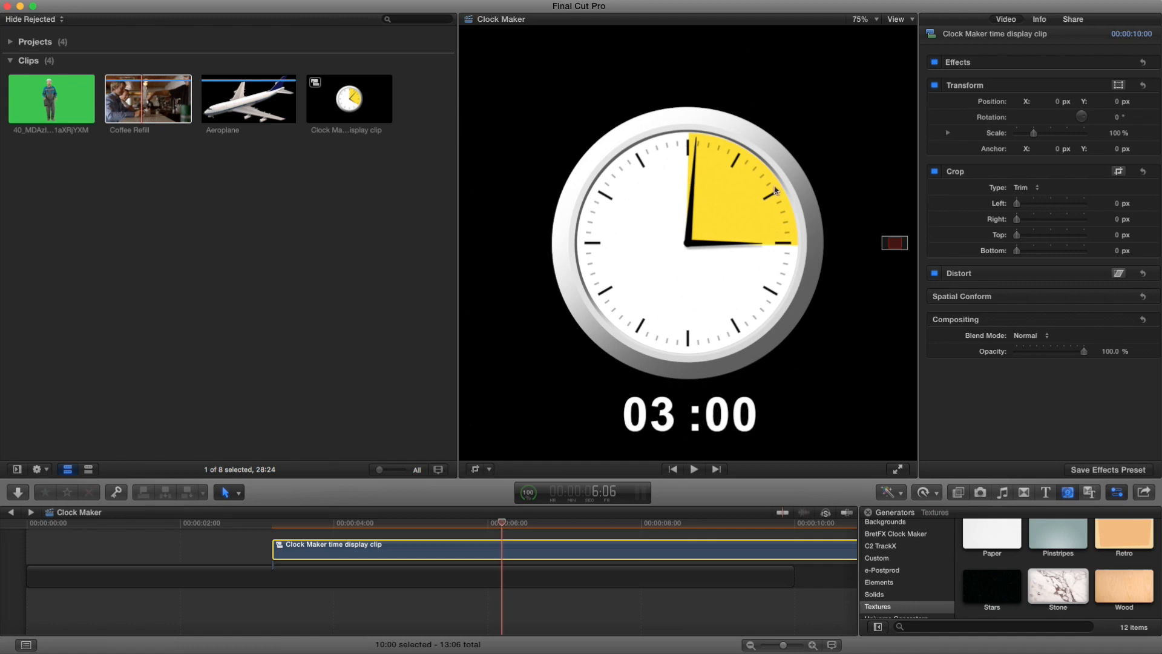
- Step frame by frame through the moved compound clip around 6:04 to 6:09, comparing the clock hands with the time display
mouse_move(500, 525)
mouse_down()
mouse_move(471, 524)
mouse_move(493, 527)
mouse_up()
key(Right)
key(Right)
key(Right)
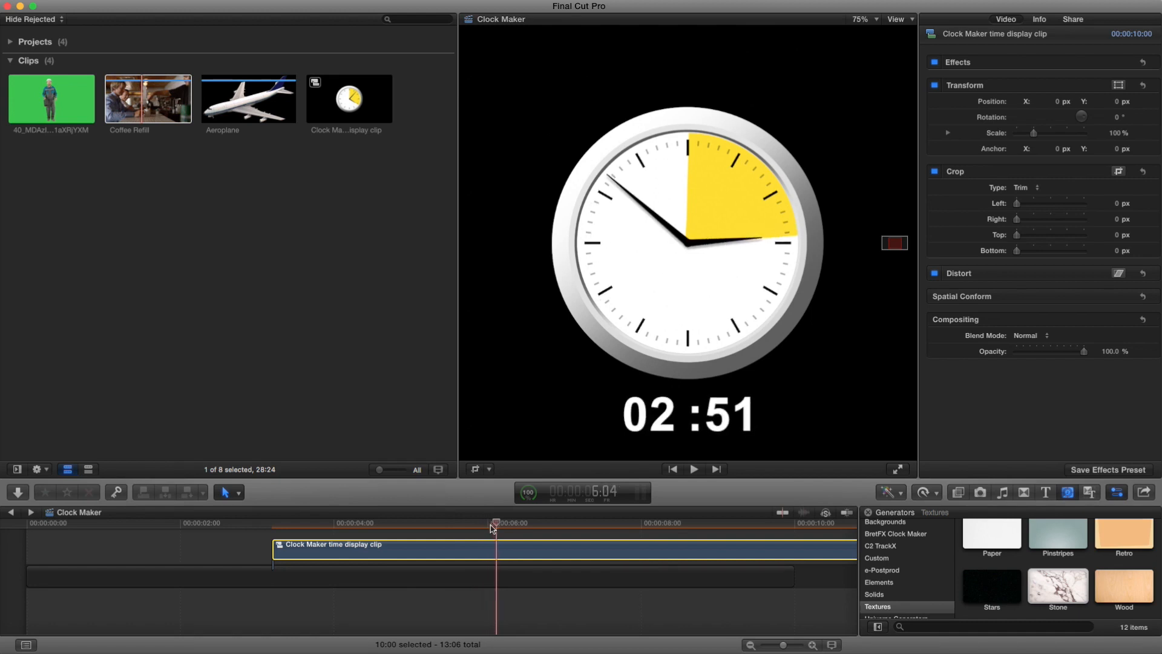
key(Right)
key(Right)
key(Right)
key(Right)
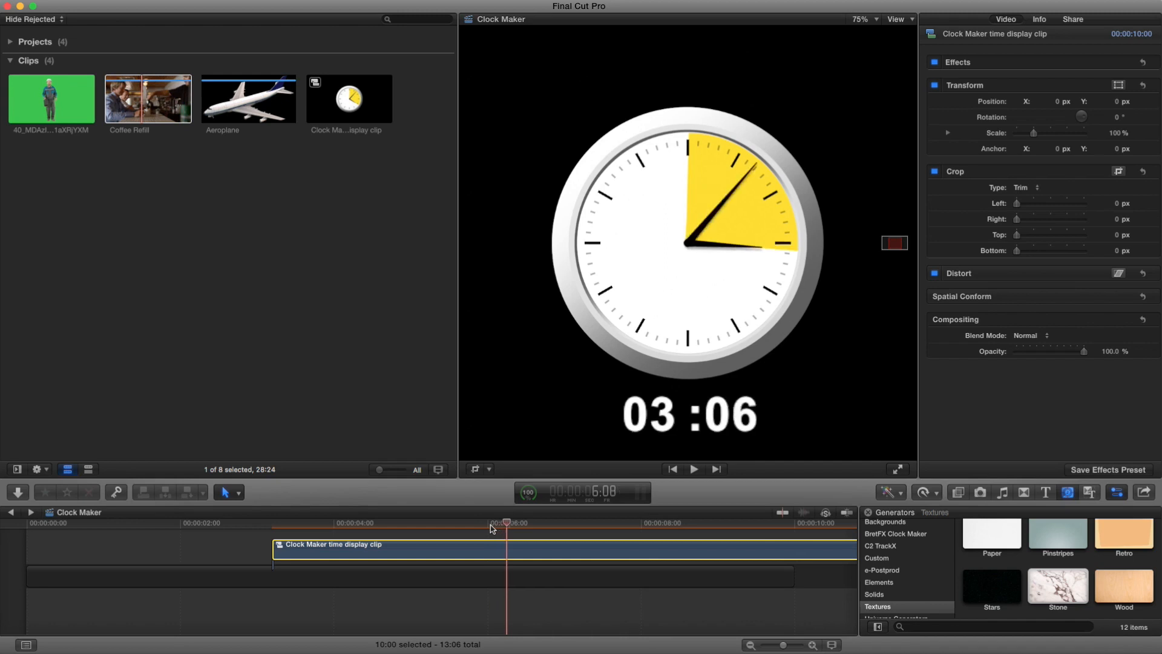
key(Left)
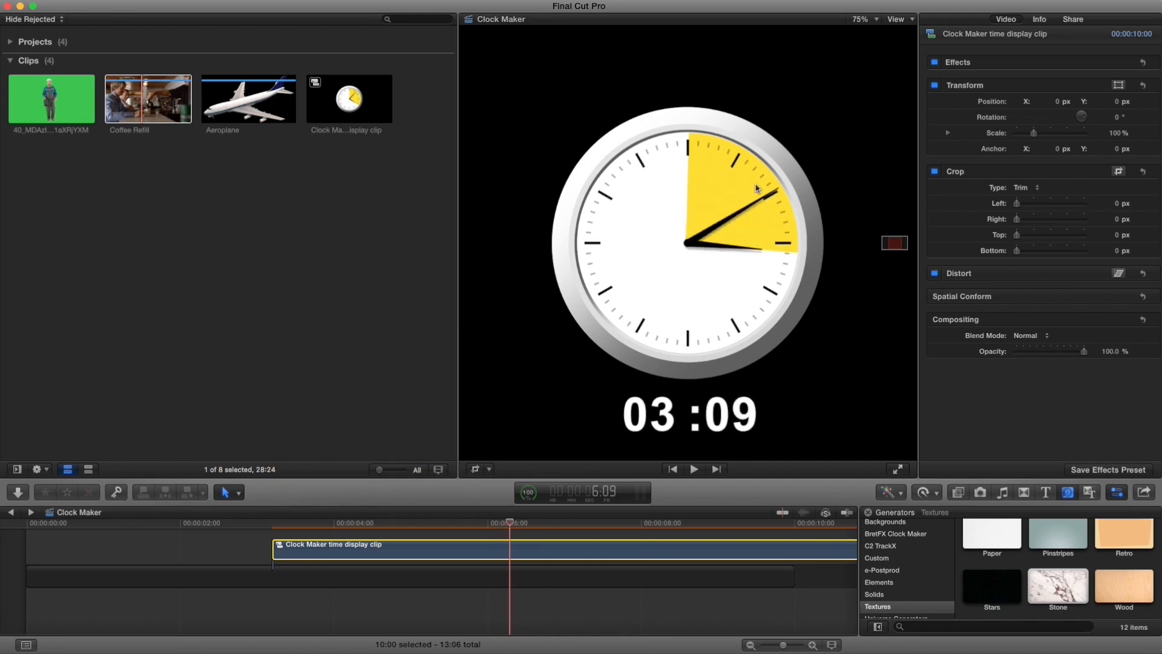
- Scrub the compound clip between about 4:11 and 7:22 to check that the time display follows the clock hands
drag(509, 522, 623, 525)
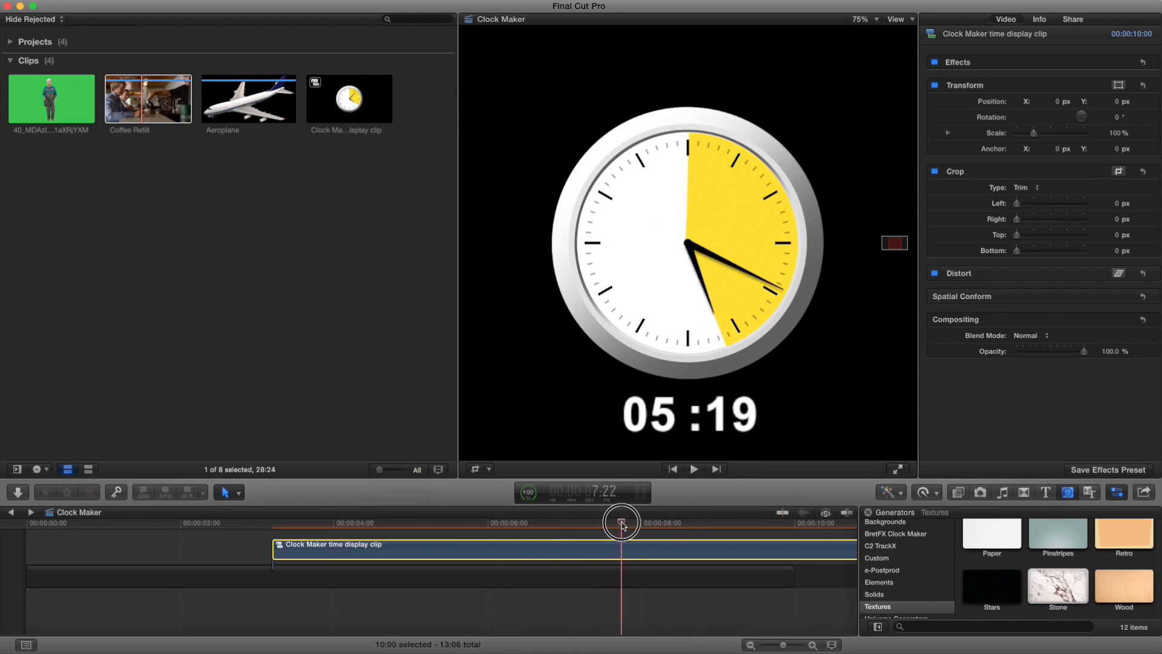
drag(582, 524, 364, 537)
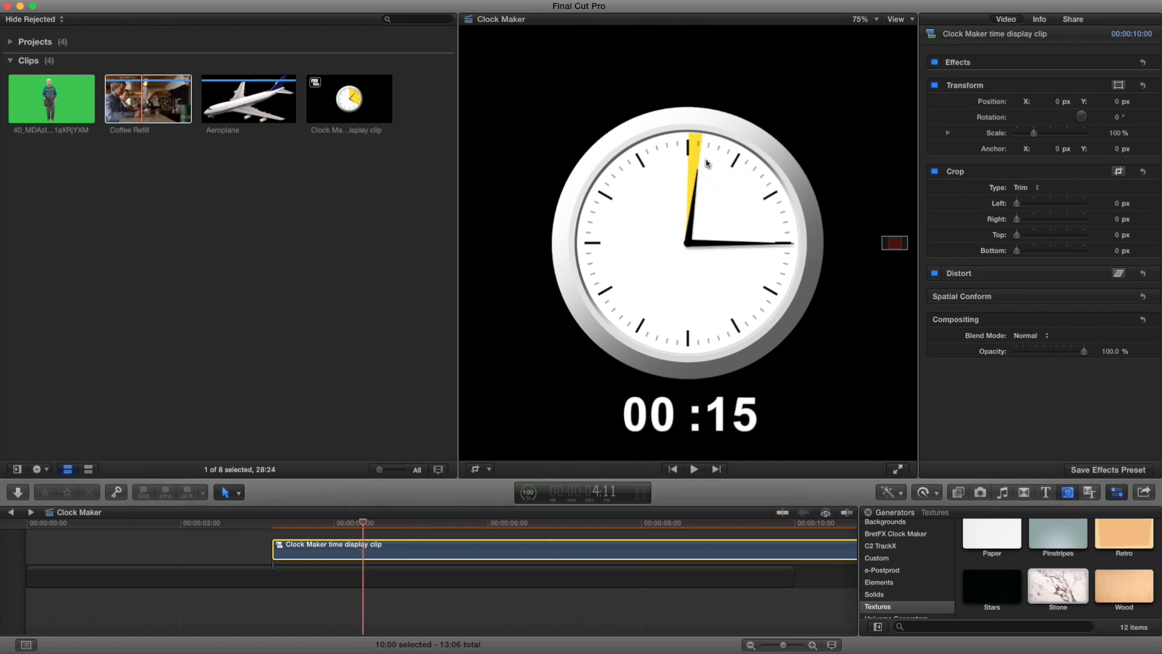
mouse_move(364, 524)
mouse_down()
mouse_move(346, 525)
mouse_move(365, 526)
mouse_up()
drag(363, 522, 605, 510)
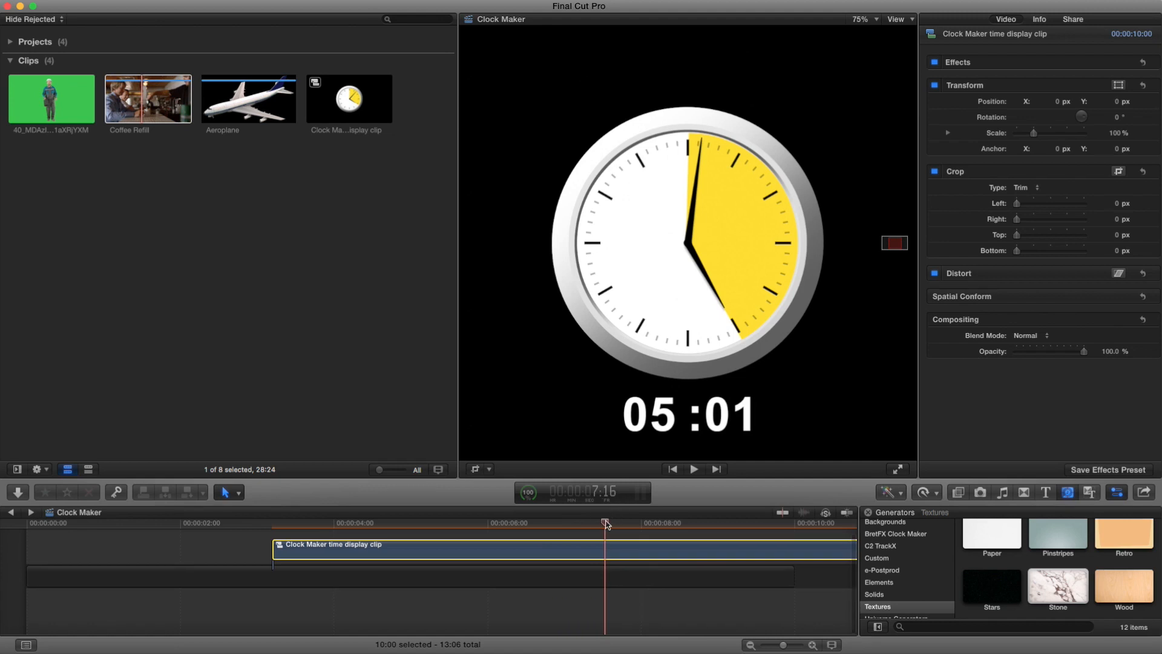
- Move the compound clip back to the timeline start and check its time display at about 2:22
drag(475, 547, 219, 552)
click(293, 522)
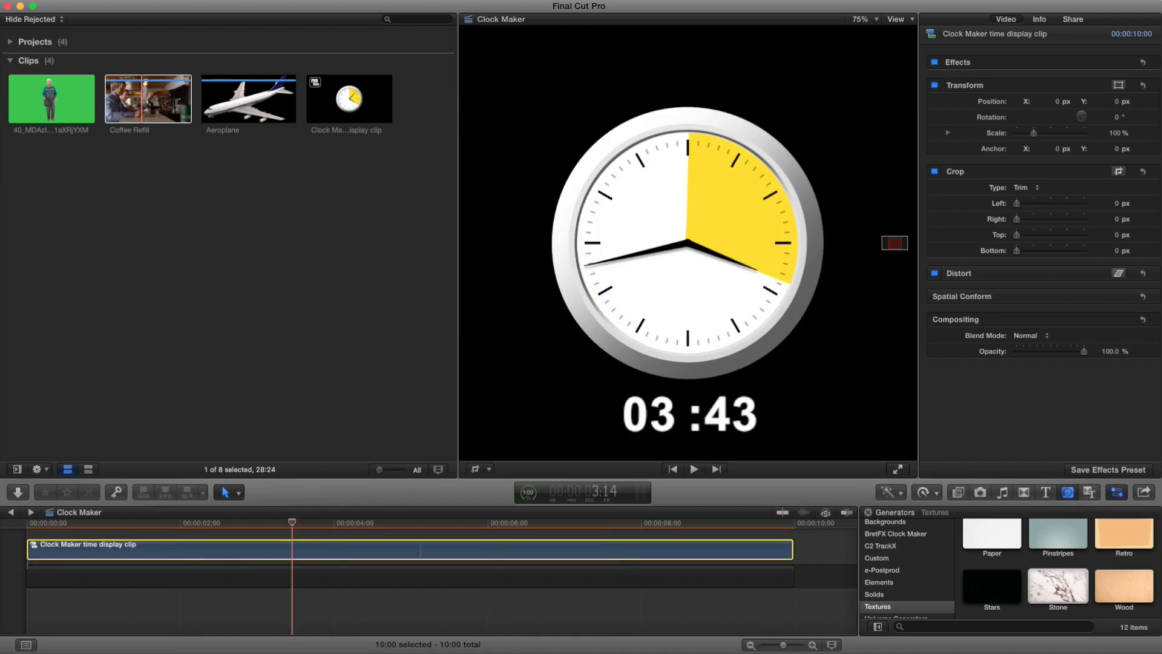
drag(785, 647, 780, 648)
drag(174, 527, 149, 526)
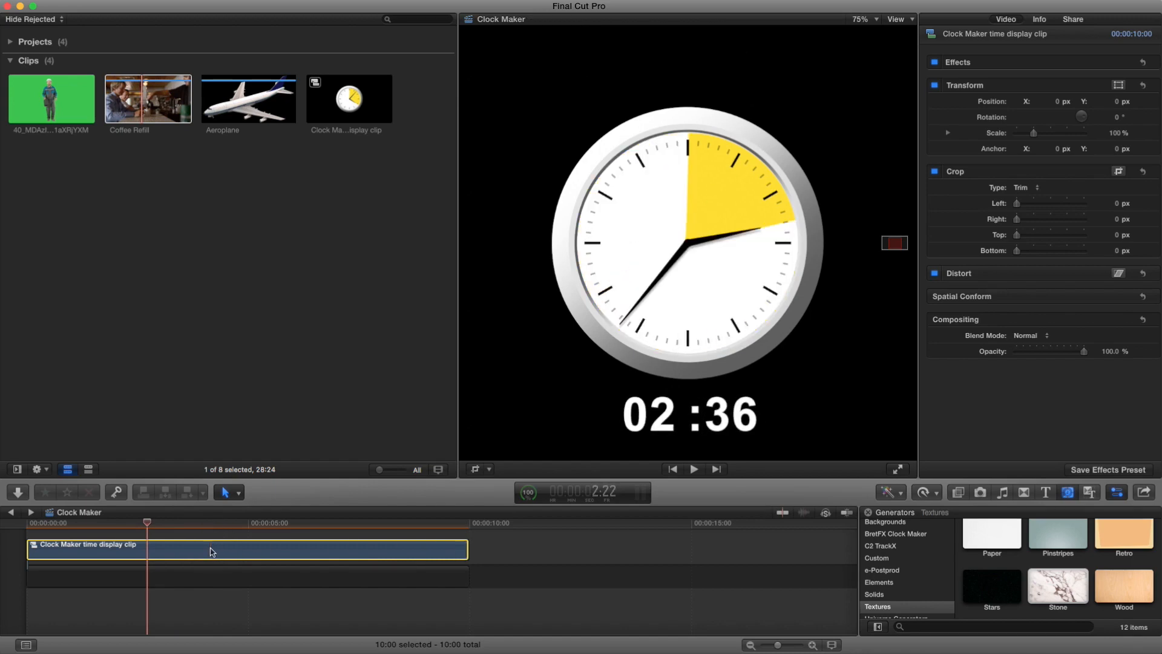
- Show the compound clip's retime editor and slow it to 59%, stretching it to 16:28
key(ctrl+v)
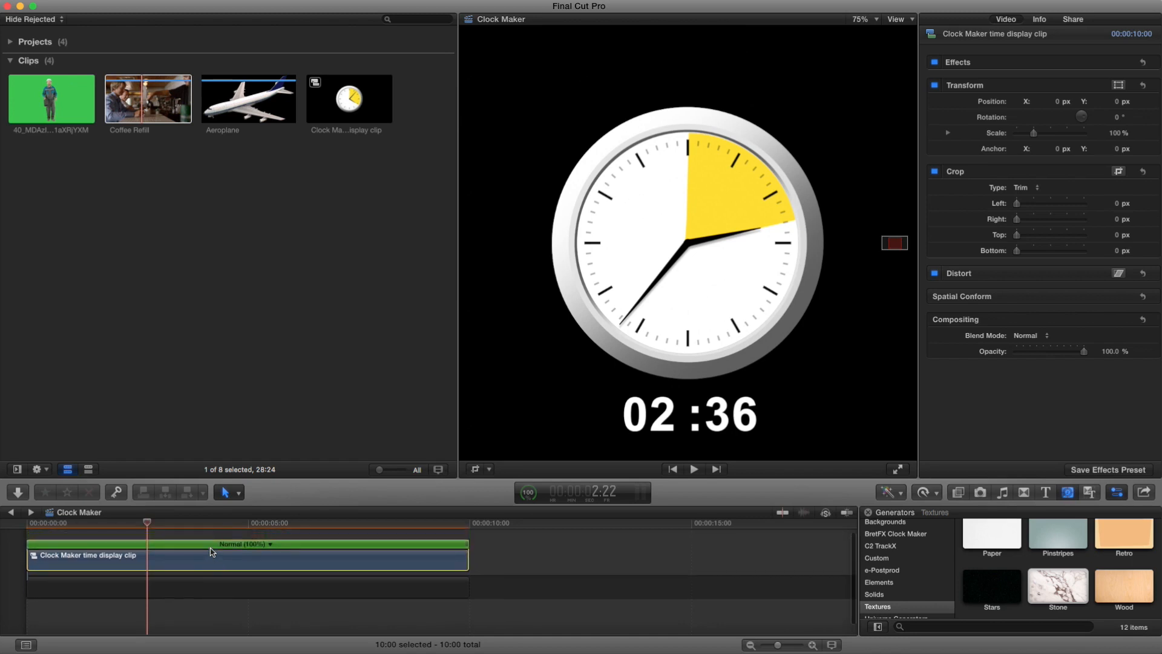
drag(466, 546, 774, 560)
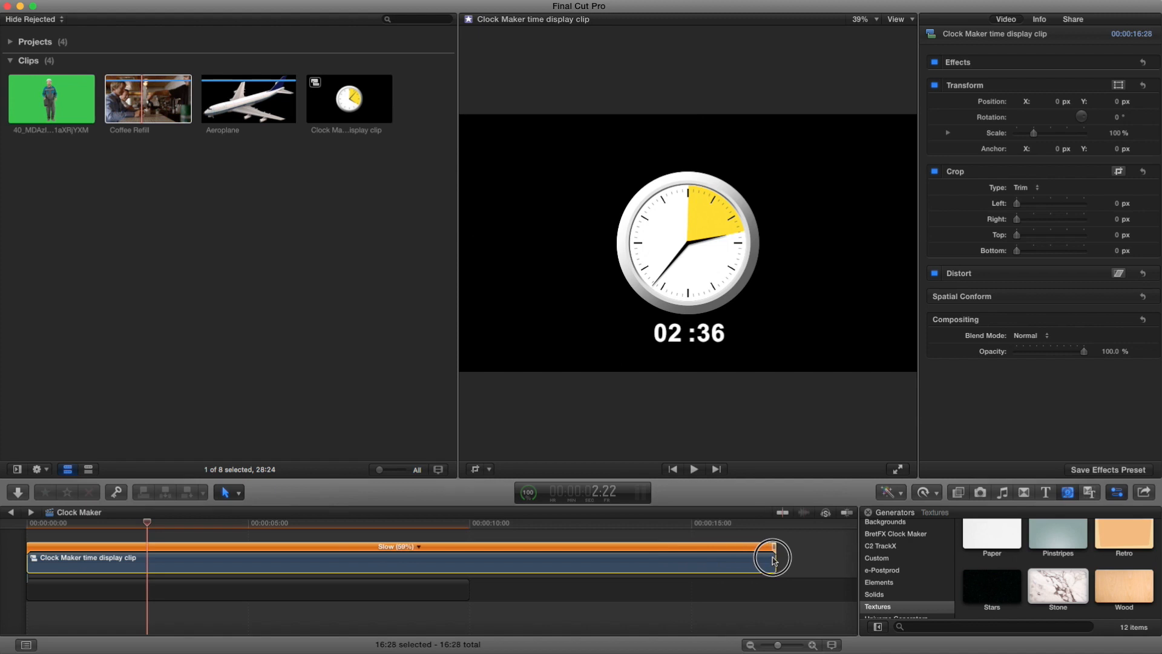
drag(182, 527, 162, 541)
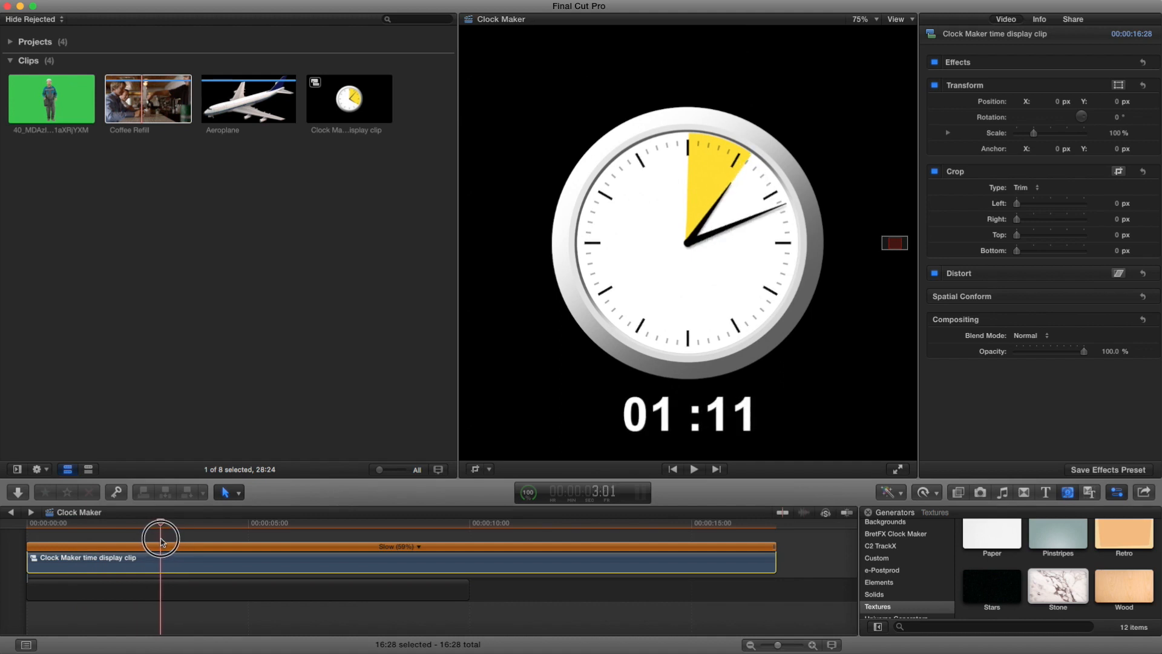
- Trim the slowed compound clip's start to 3:01 and shorten its end to a little past the 10-second mark
drag(30, 563, 160, 564)
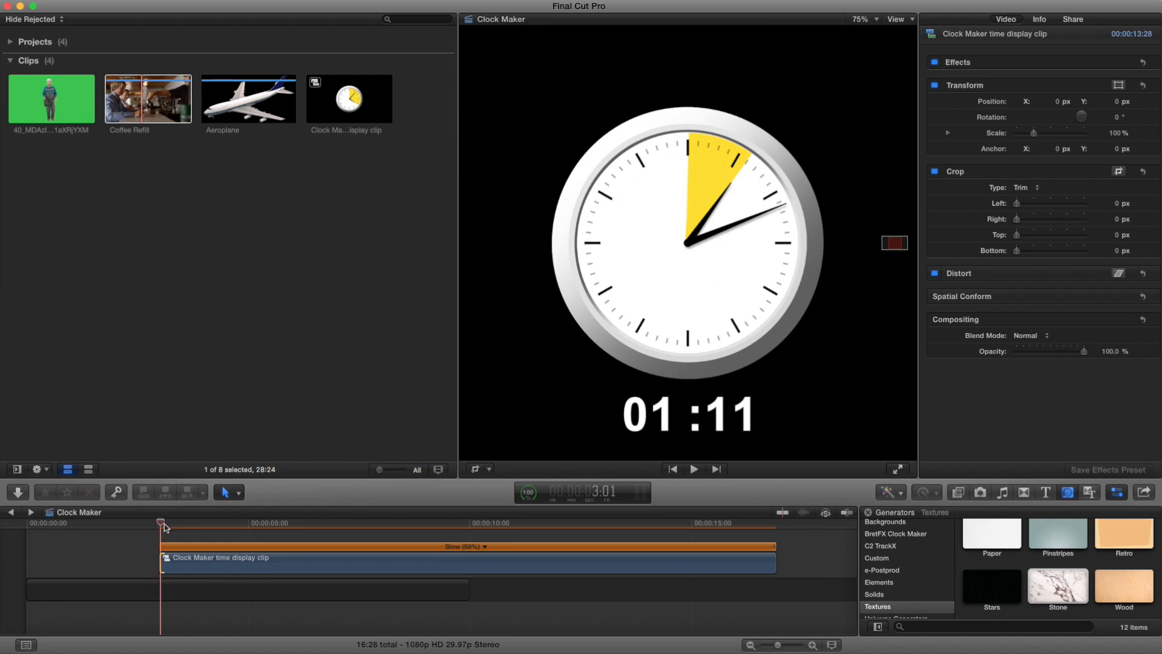
click(185, 524)
drag(185, 525, 503, 535)
drag(775, 575, 501, 570)
- Move the trimmed compound clip to start at about 0:23 and slow it to 32%, for a duration of 14:07
drag(337, 567, 236, 566)
drag(401, 564, 690, 562)
drag(290, 522, 240, 530)
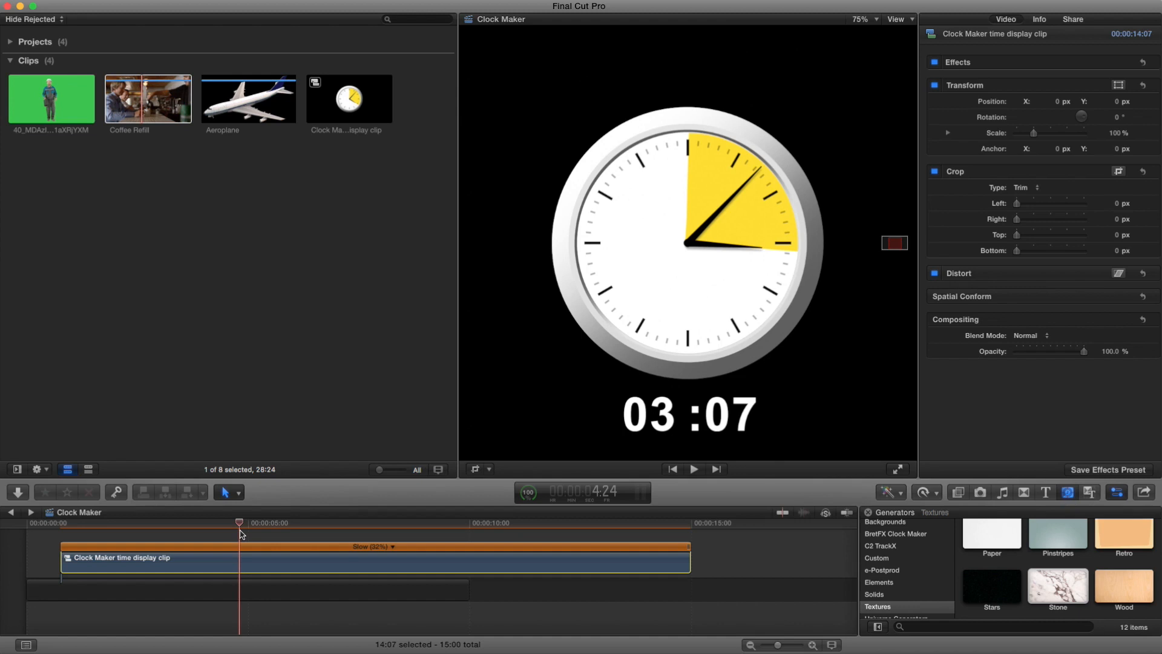
- View the available retiming options, and check the slowed clip's hands against its time display around 5:00
click(937, 494)
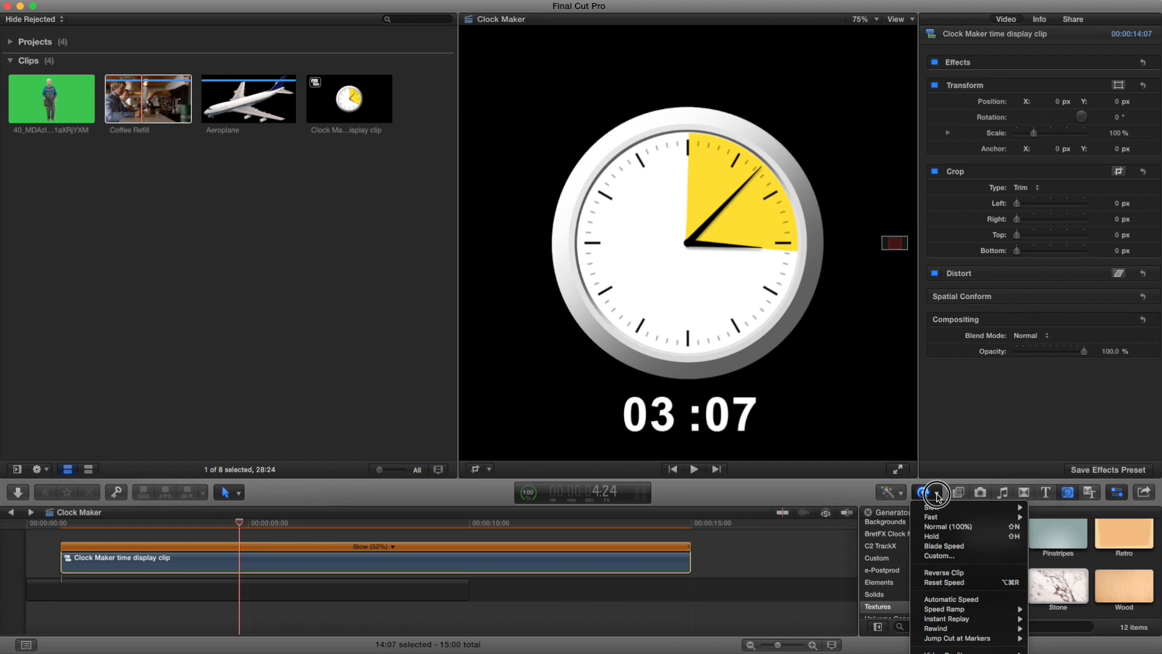
click(354, 573)
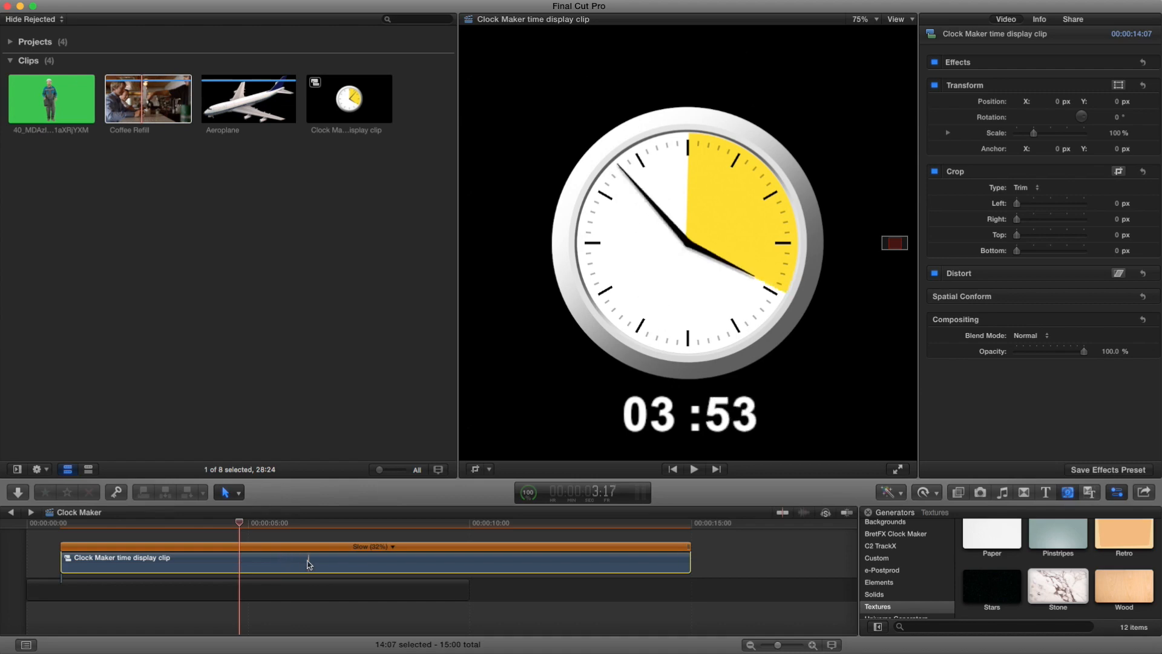
click(276, 563)
drag(241, 523, 247, 524)
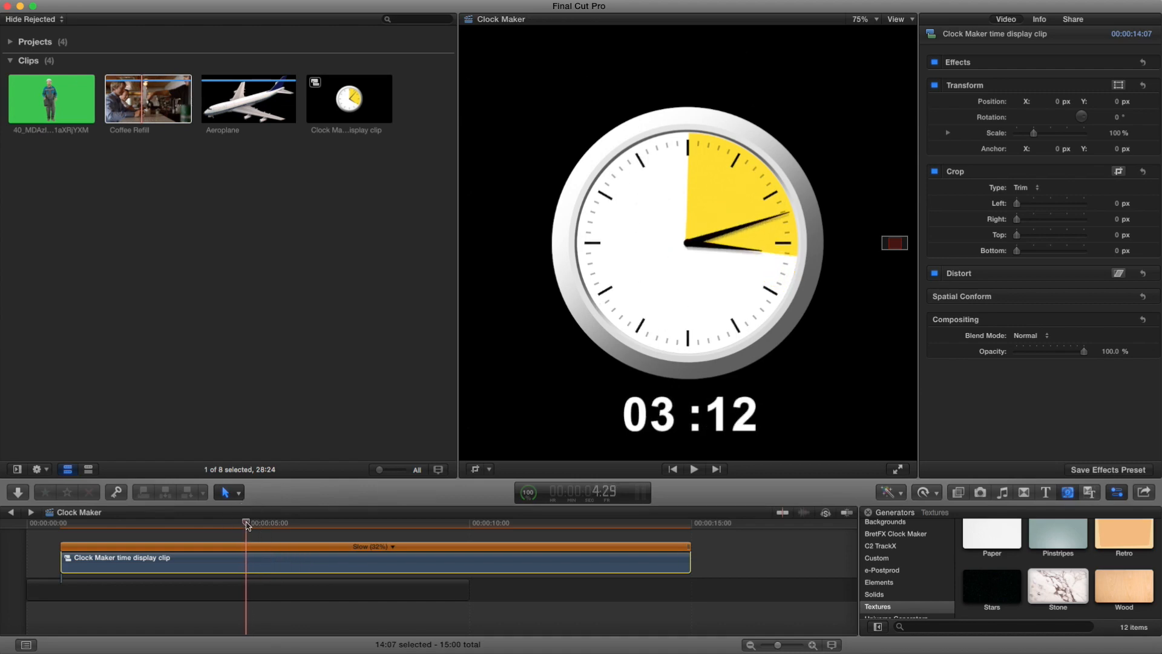
drag(247, 526, 249, 525)
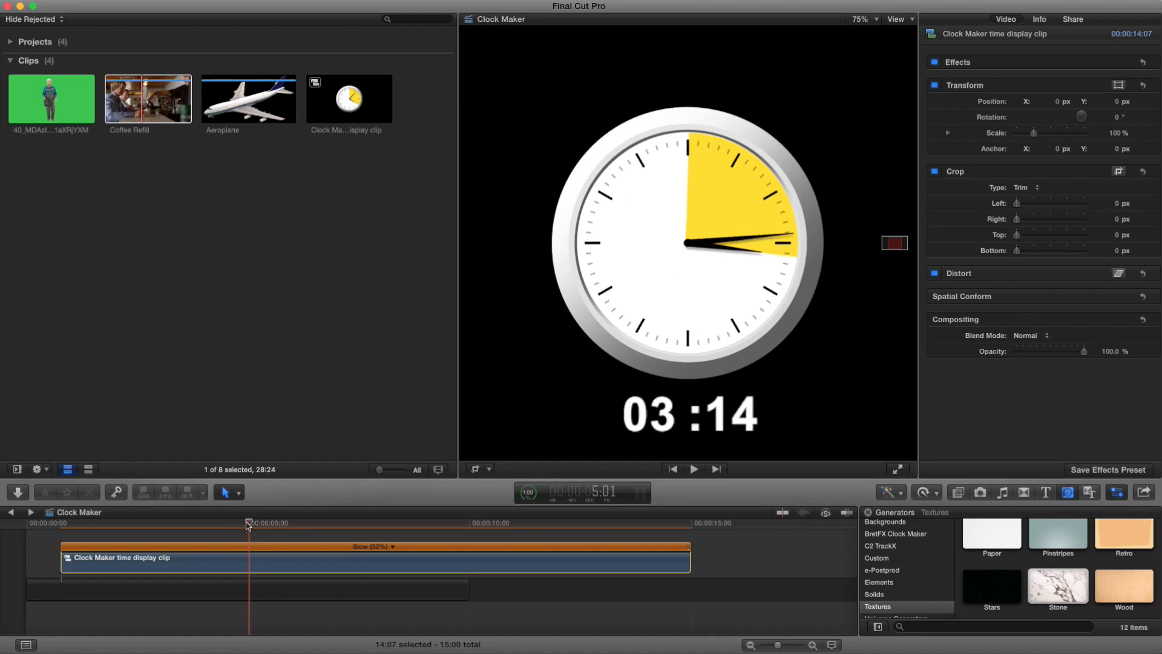
- Step forward frame by frame from 5:01 to 7:01, comparing the clock's hands with its time display
key(Right)
key(Right)
key(Right)
key(Right)
key(Right)
key(Right)
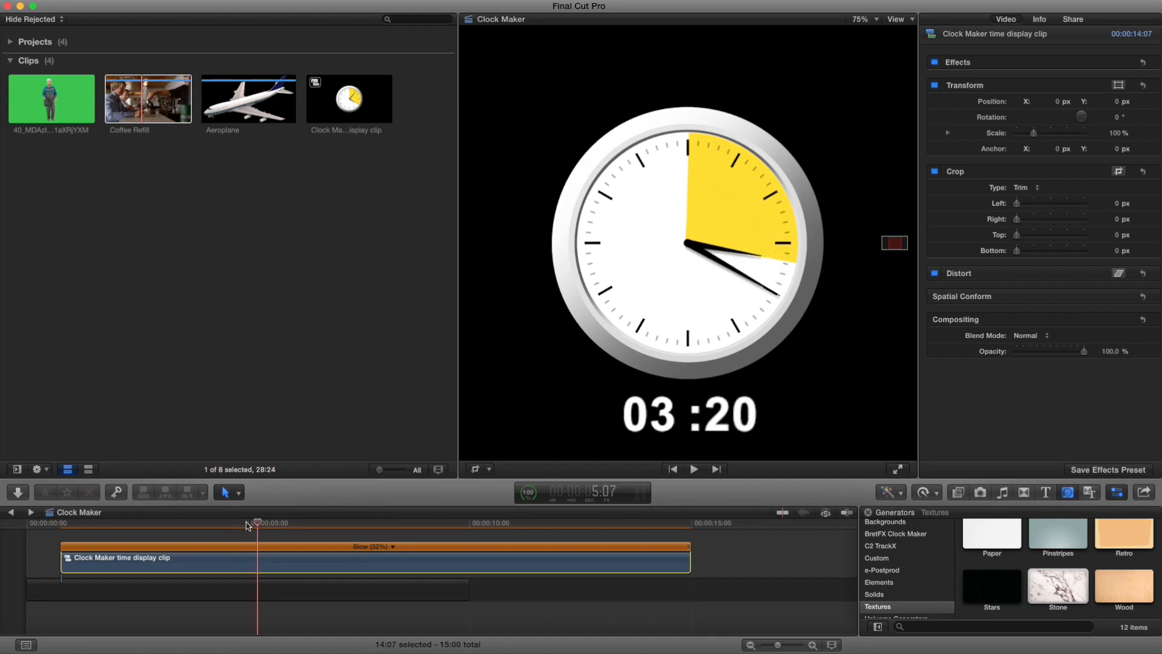
key(Right)
key(Right)
key(Right)
key(Right)
key(Right)
key(Right)
key(Right)
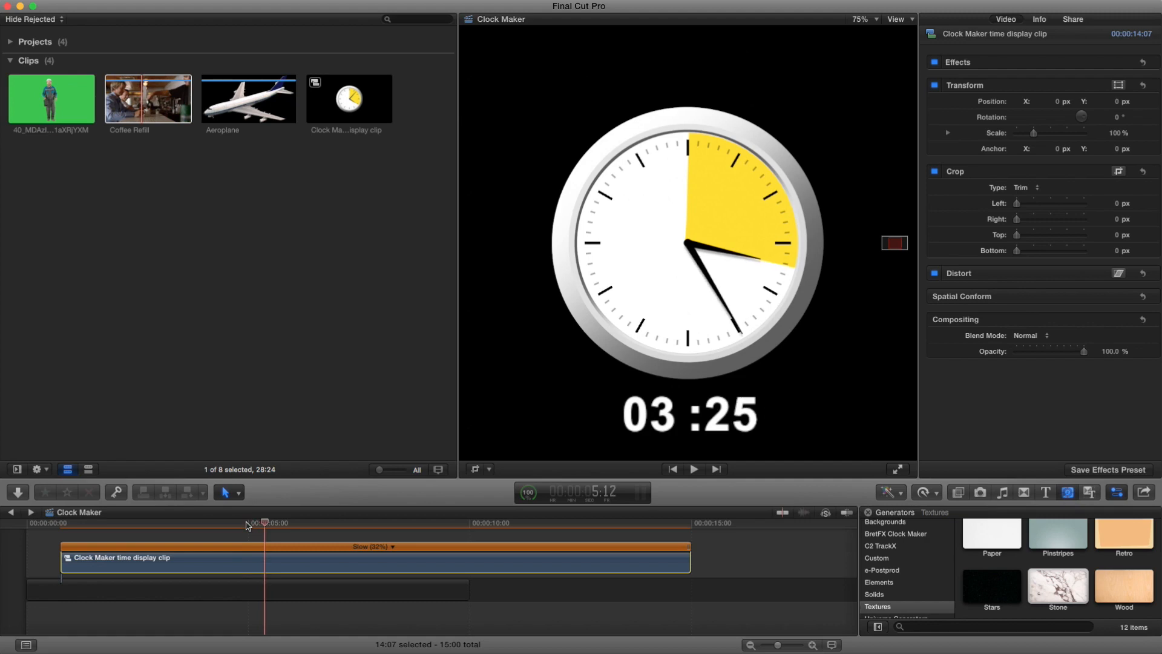
key(Right)
key(Right)
key(Right)
key(Right)
key(Right)
key(Right)
key(Right)
key(Right)
key(Right)
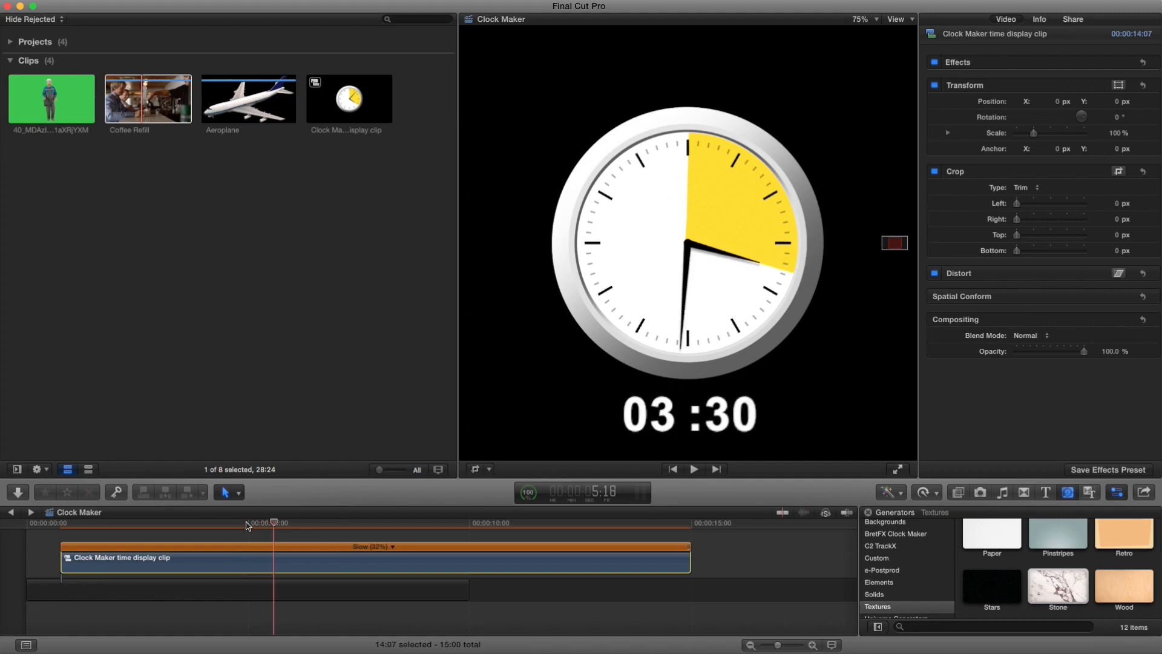
key(Right)
key(Right)
key(Right)
key(Right)
key(Right)
key(Right)
key(Right)
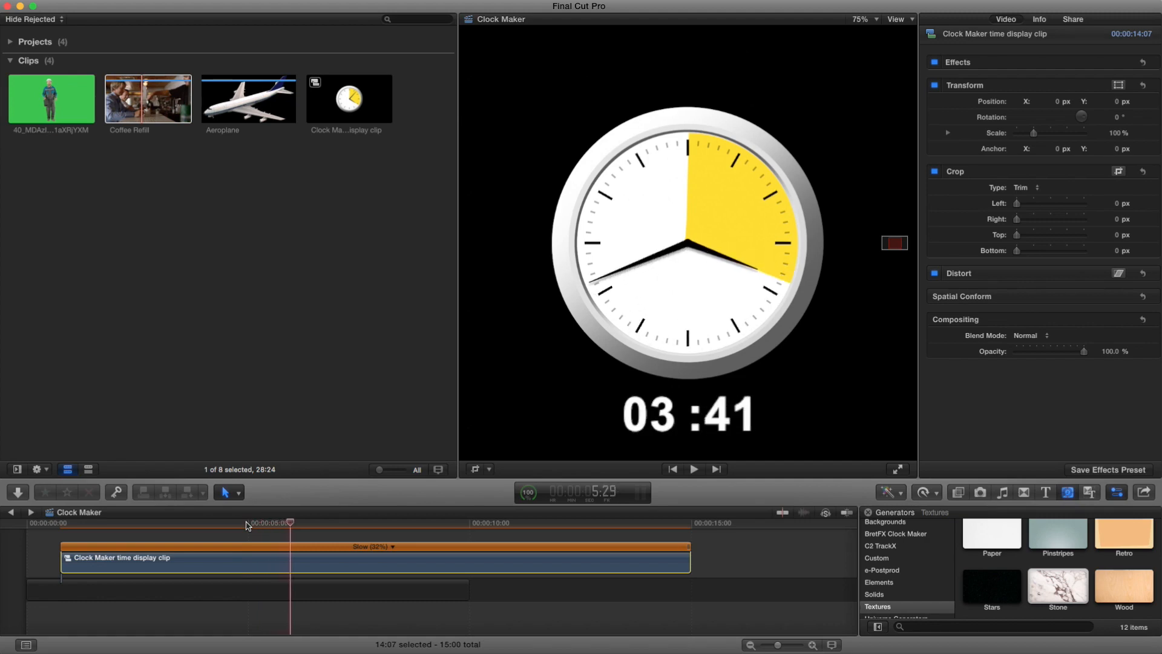
key(Right)
key(Right)
key(Right)
key(Right)
key(Right)
key(Right)
key(Right)
key(Right)
key(Right)
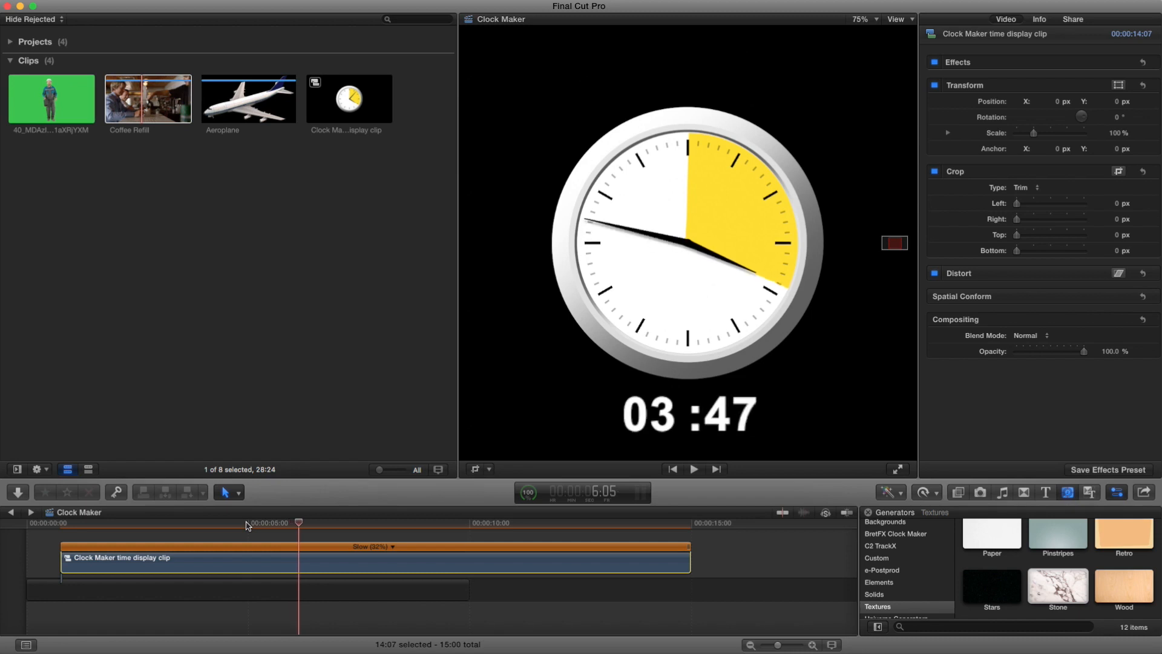
key(Right)
key(Right)
key(Right)
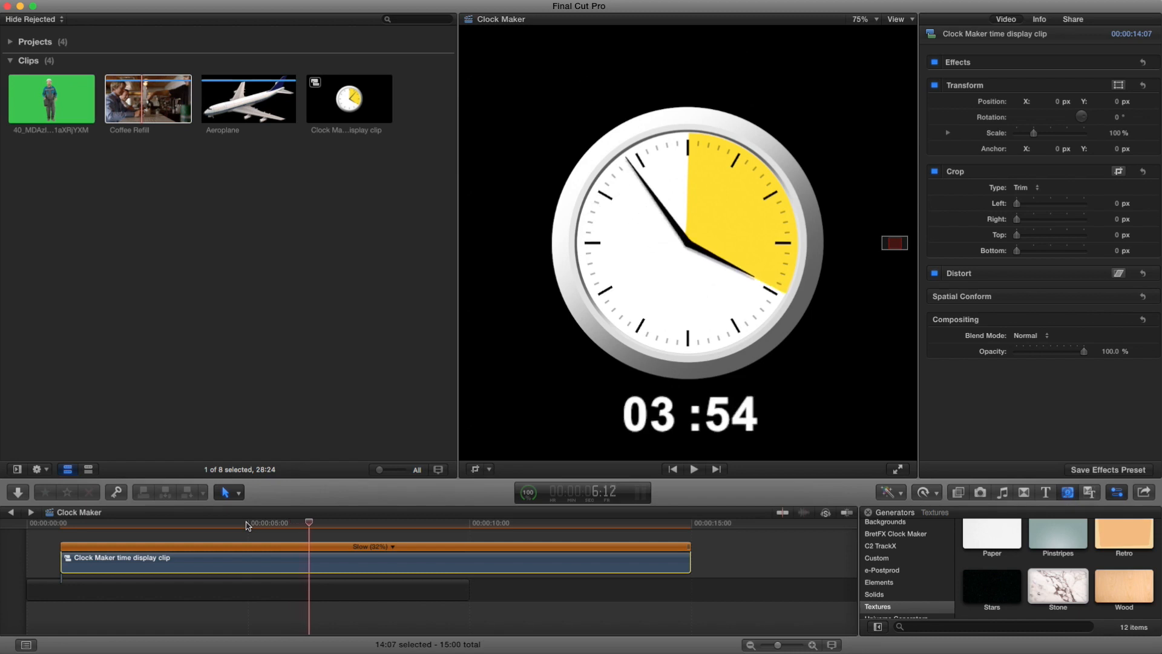
key(Right)
key(Right)
key(Right)
key(Right)
key(Right)
key(Right)
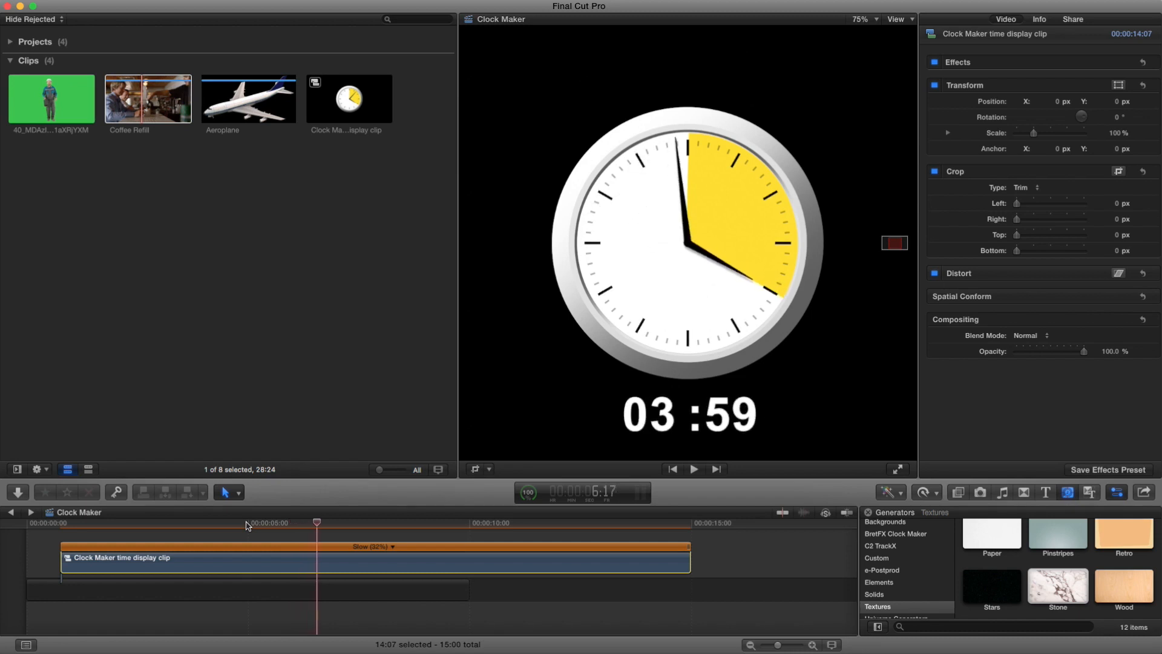
key(Right)
key(Right)
key(Right)
key(Right)
key(Right)
key(Right)
key(Right)
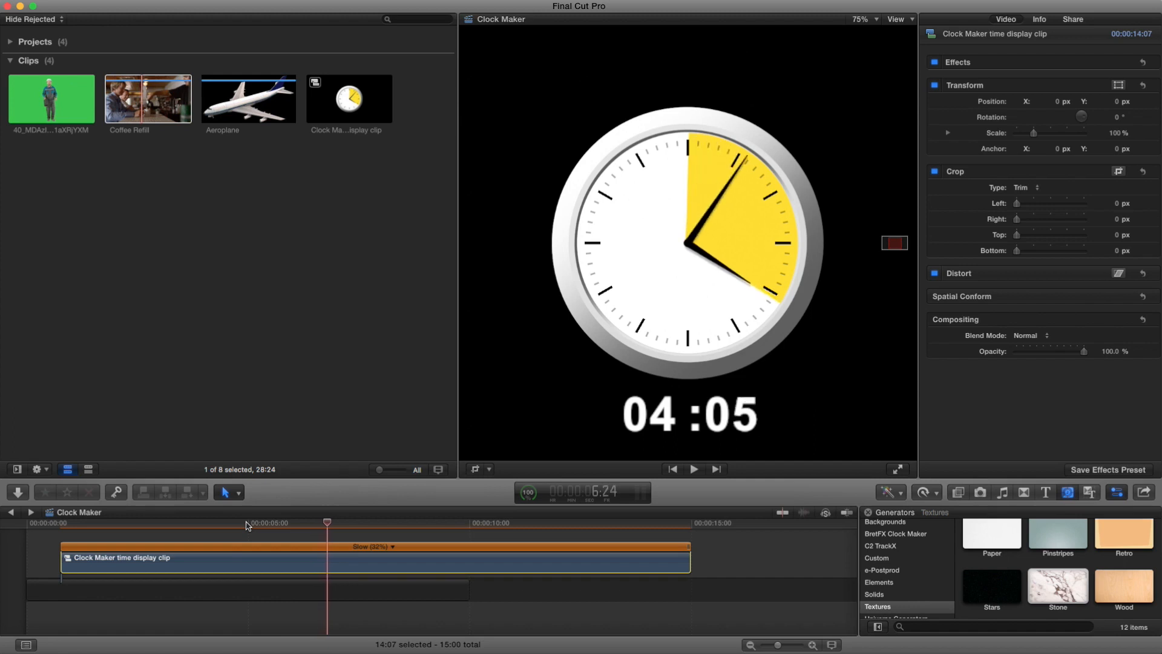
key(Right)
key(Right)
key(Right)
key(Right)
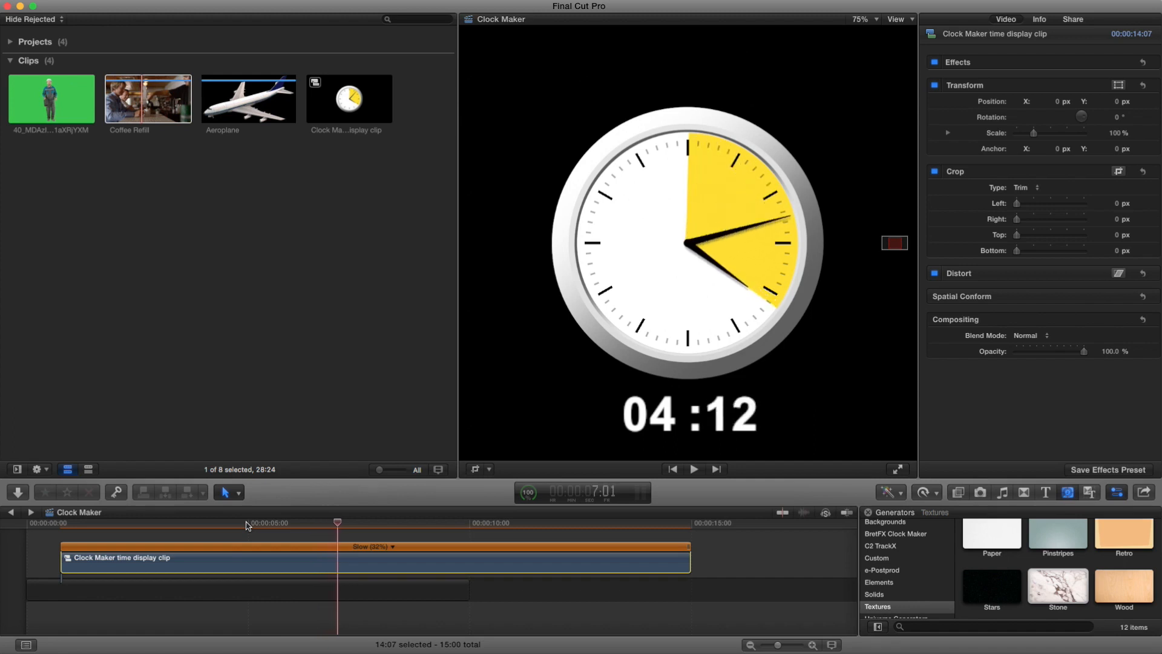
- Step back frame by frame to 6:01 and scrub to 4:10, checking the hands against the time display
key(Left)
key(Left)
key(Left)
key(Left)
key(Left)
key(Left)
key(Left)
key(Left)
key(Left)
key(Left)
key(Left)
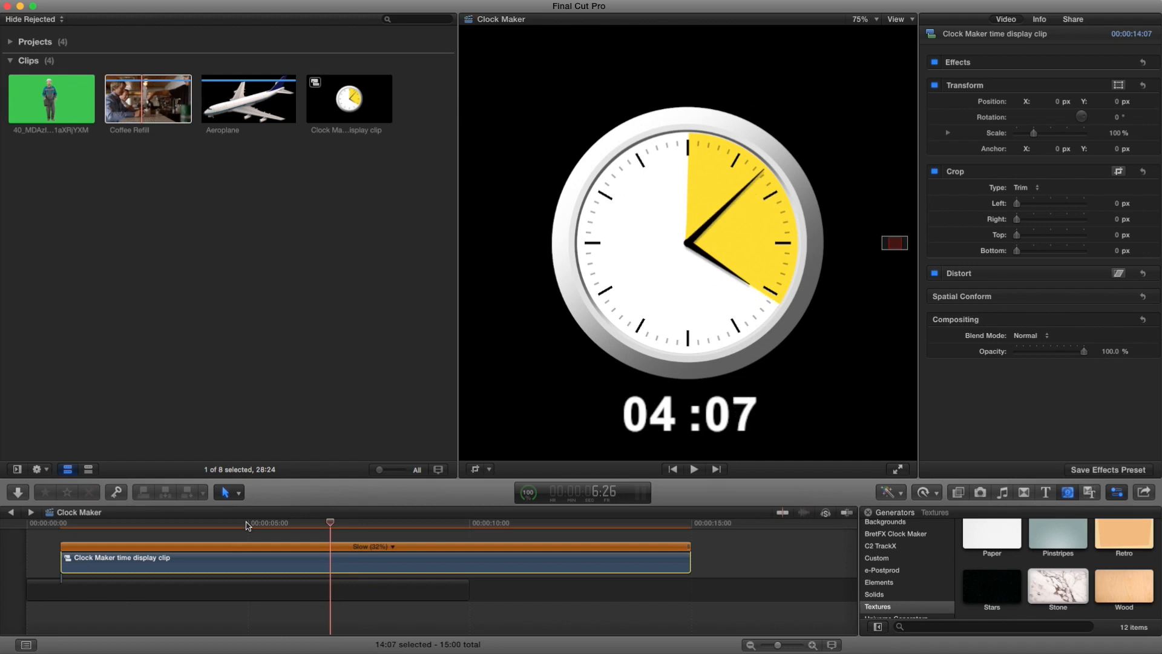
key(Left)
key(Left)
key(Left)
key(Left)
key(Left)
key(Left)
key(Left)
key(Left)
key(Left)
key(Left)
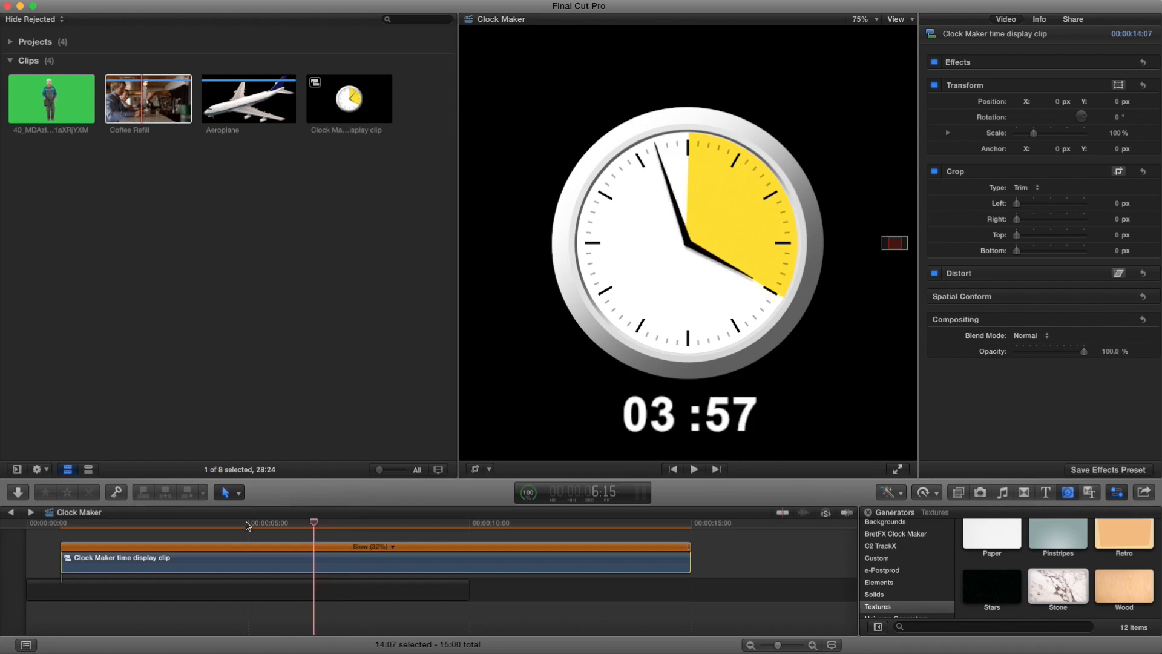
key(Left)
key(Left)
key(Left)
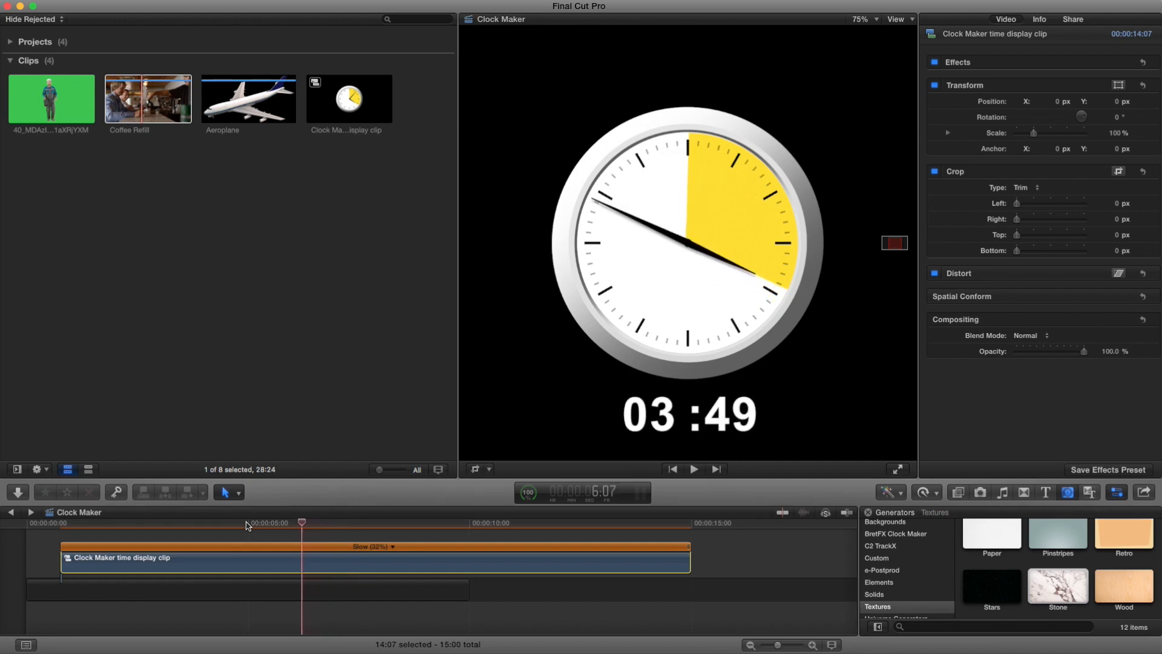
key(Left)
key(Left)
key(Left)
key(Left)
key(Left)
key(Left)
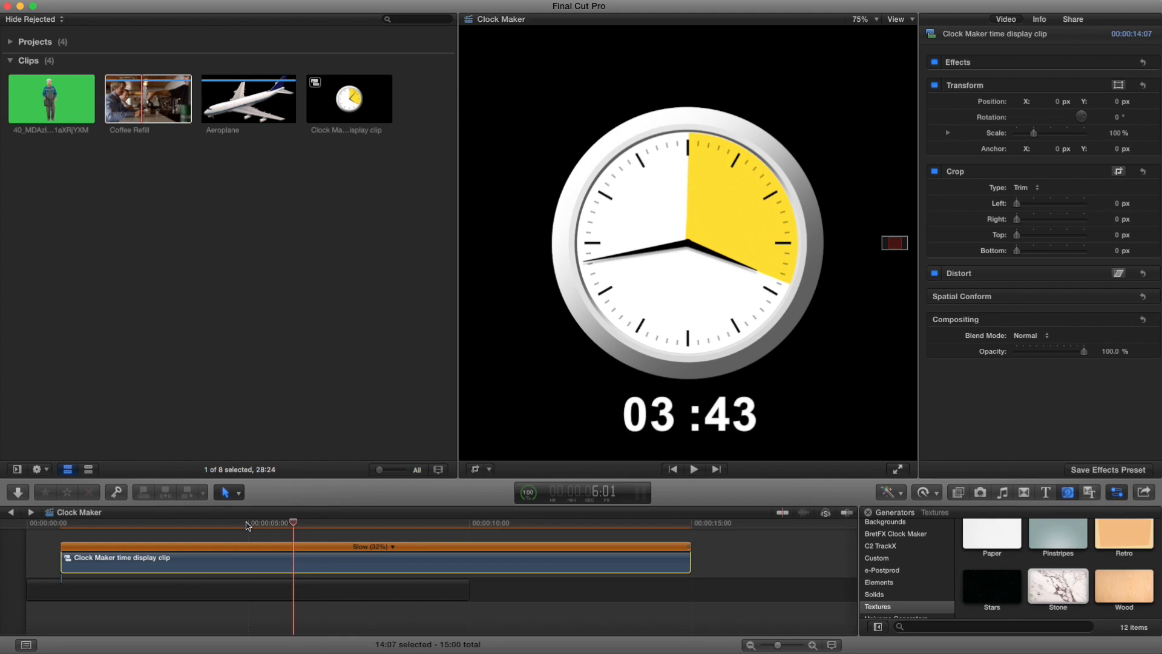
mouse_move(246, 525)
mouse_down()
mouse_move(208, 524)
mouse_move(352, 532)
mouse_move(166, 531)
mouse_move(255, 534)
mouse_up()
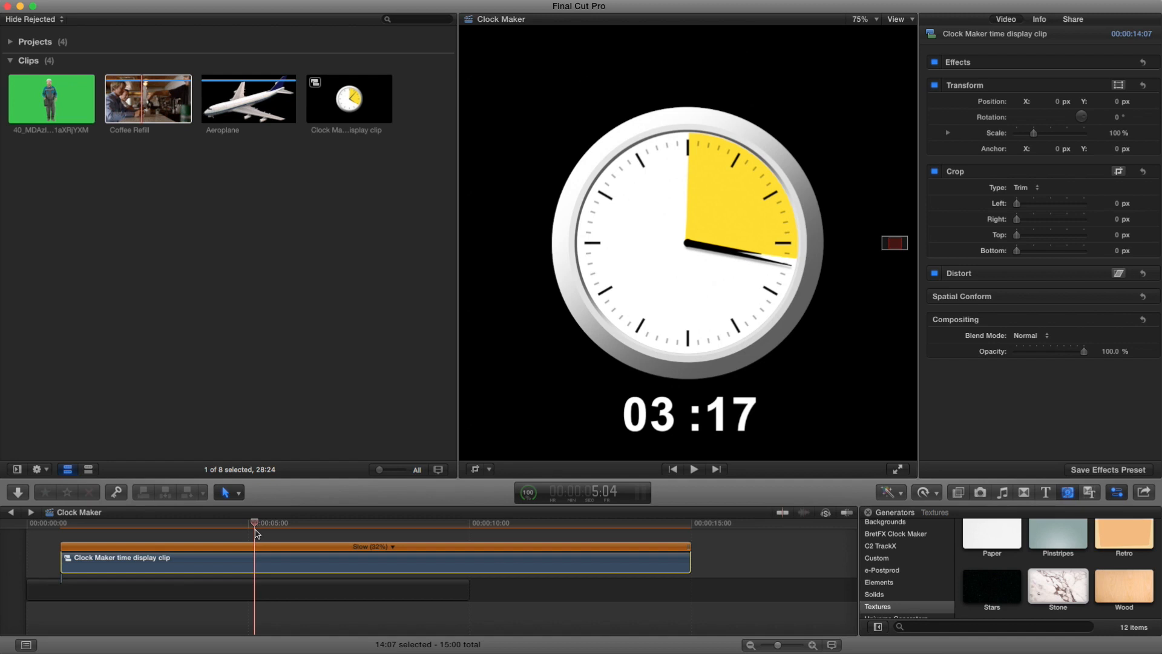
drag(255, 524, 218, 523)
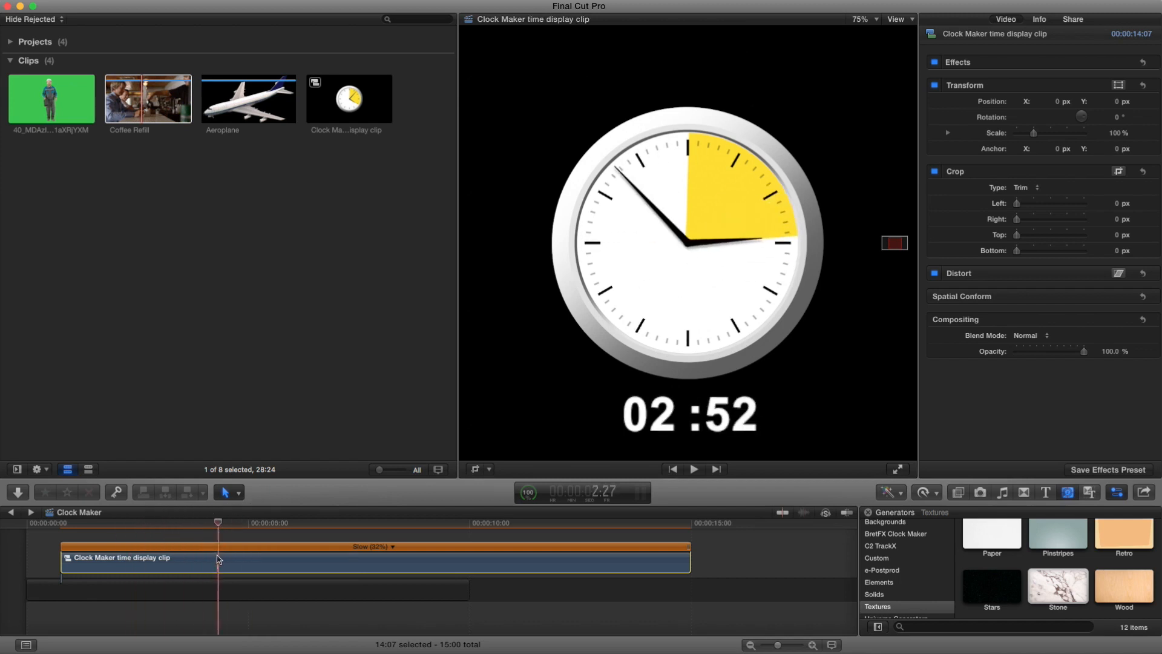
- Try the Transform controls on the compound clip, scaling it to 72% and moving it to about X 235 px, Y 178 px
click(489, 472)
click(522, 482)
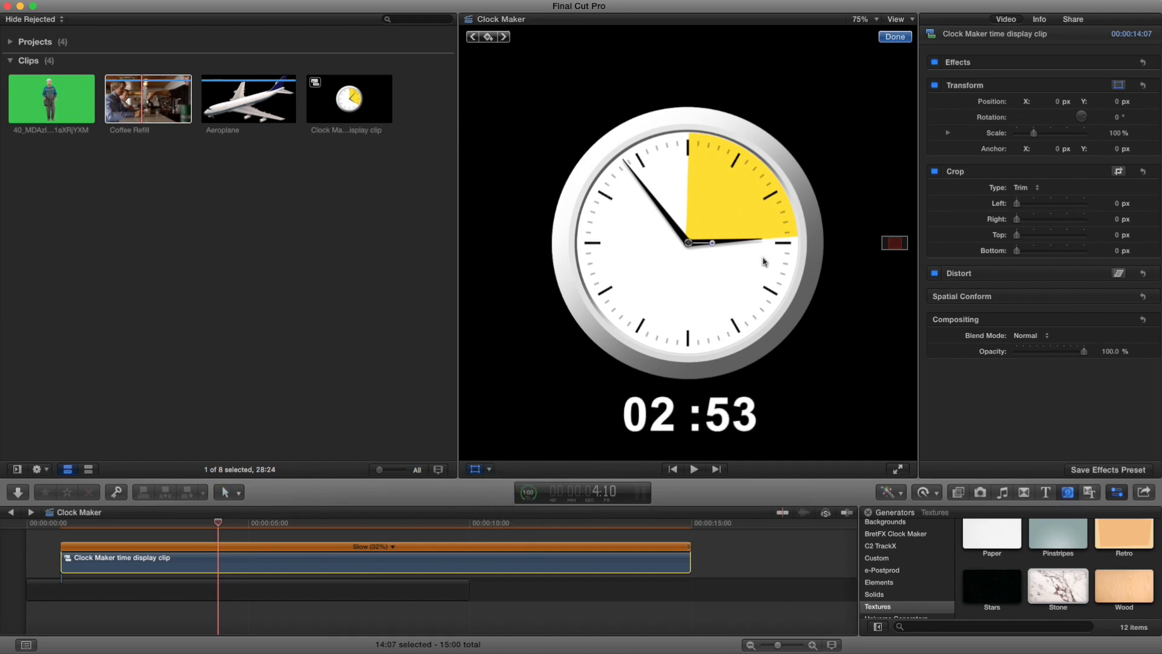
drag(688, 245, 652, 296)
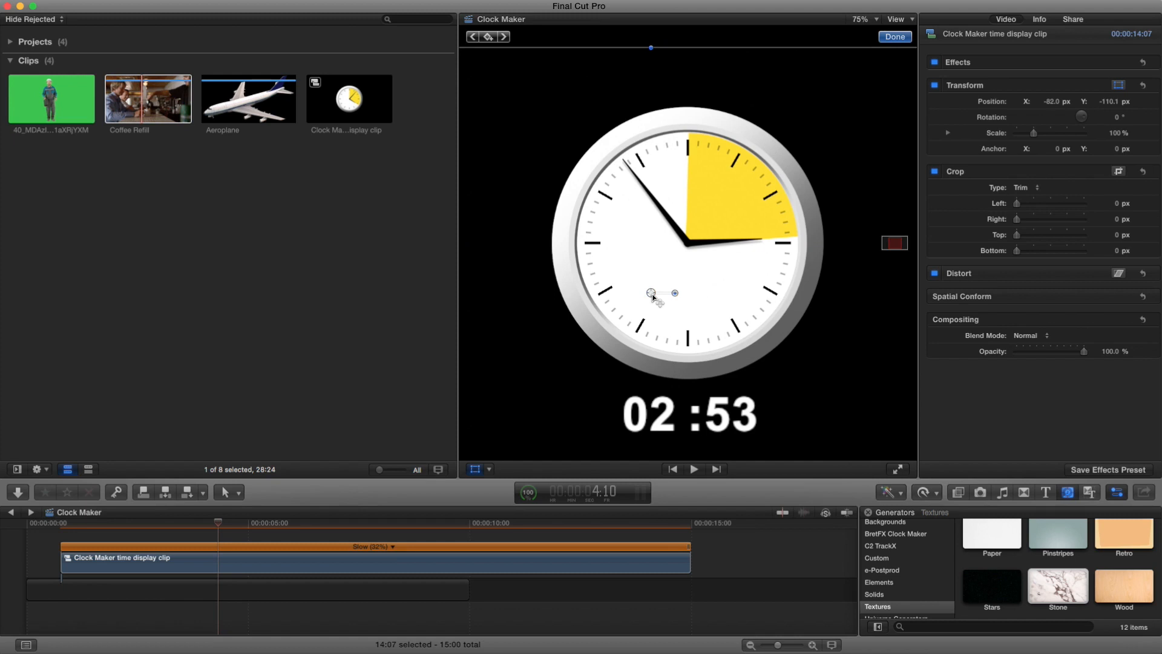
click(266, 566)
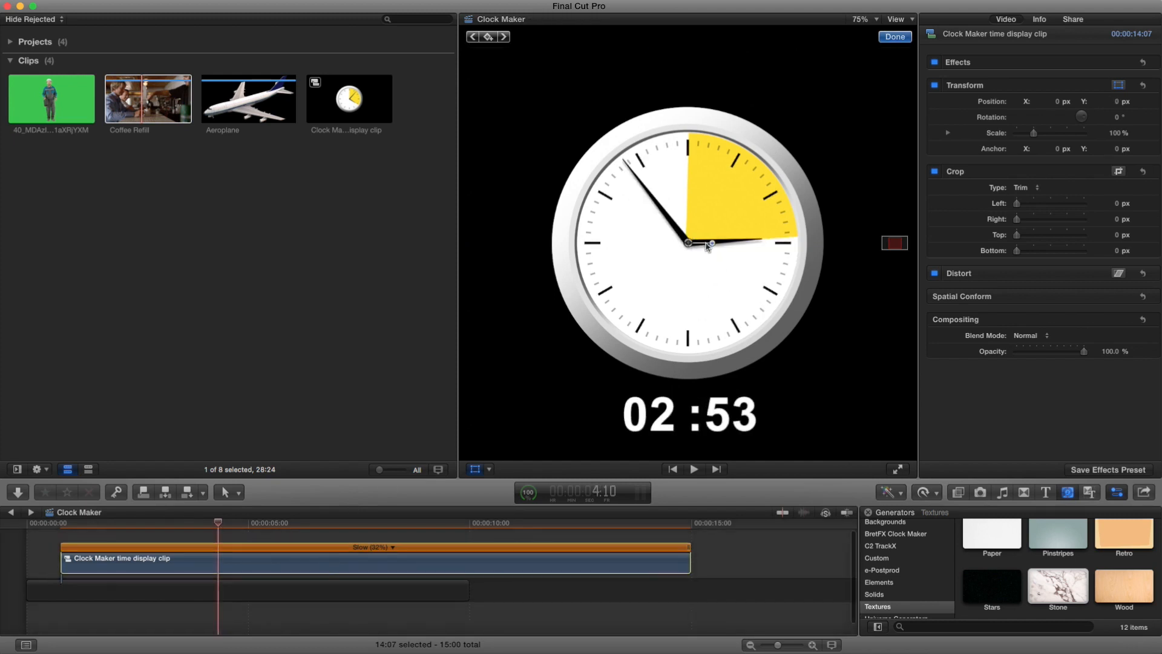
drag(687, 257, 658, 319)
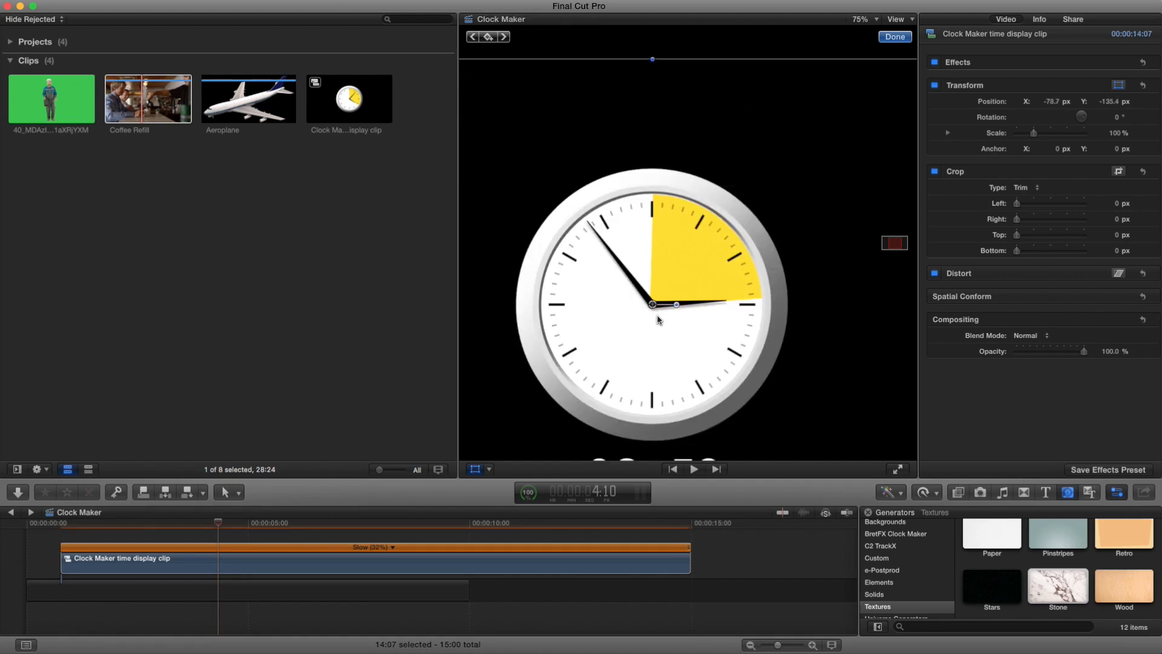
drag(658, 321, 776, 209)
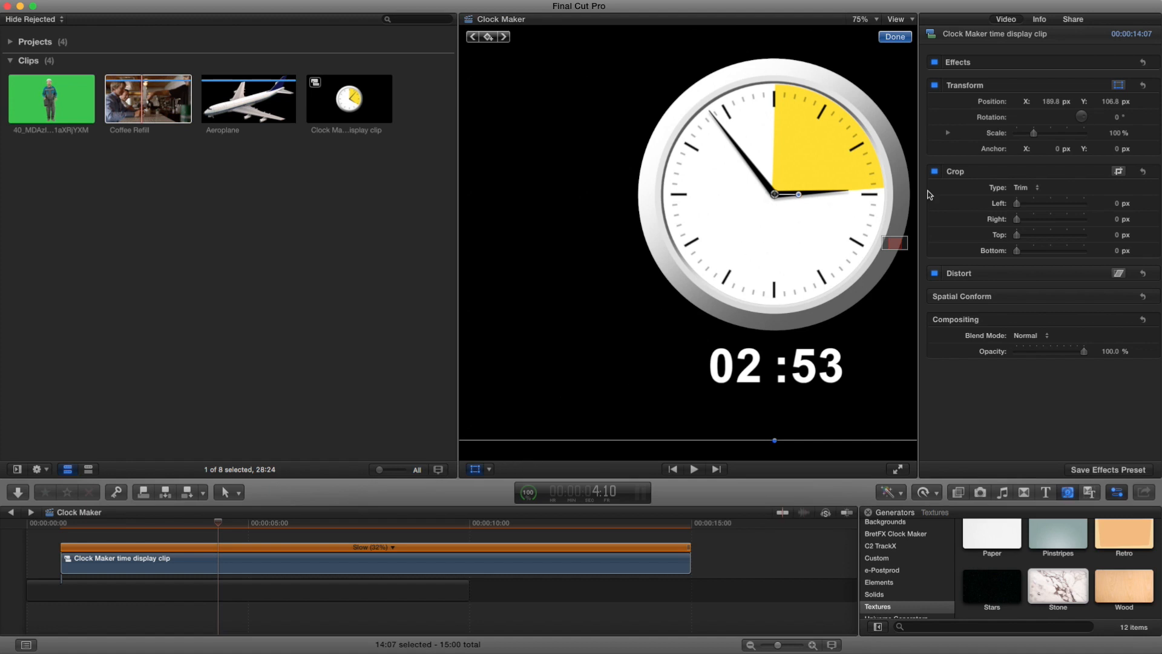
drag(1035, 135, 1029, 135)
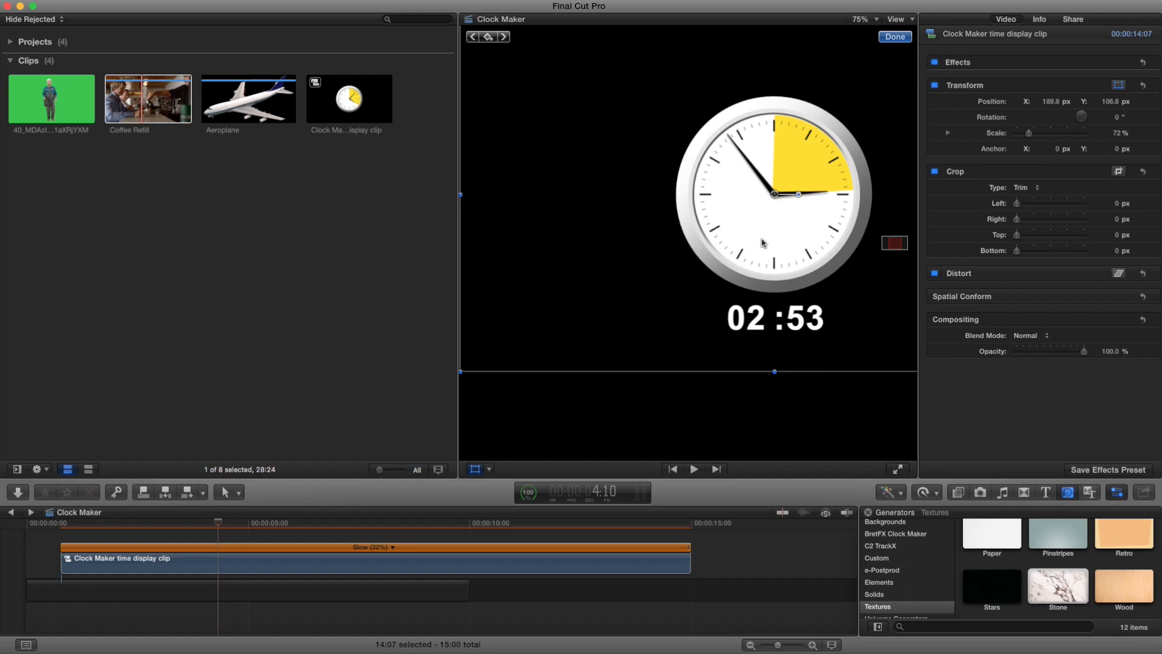
drag(769, 226, 788, 194)
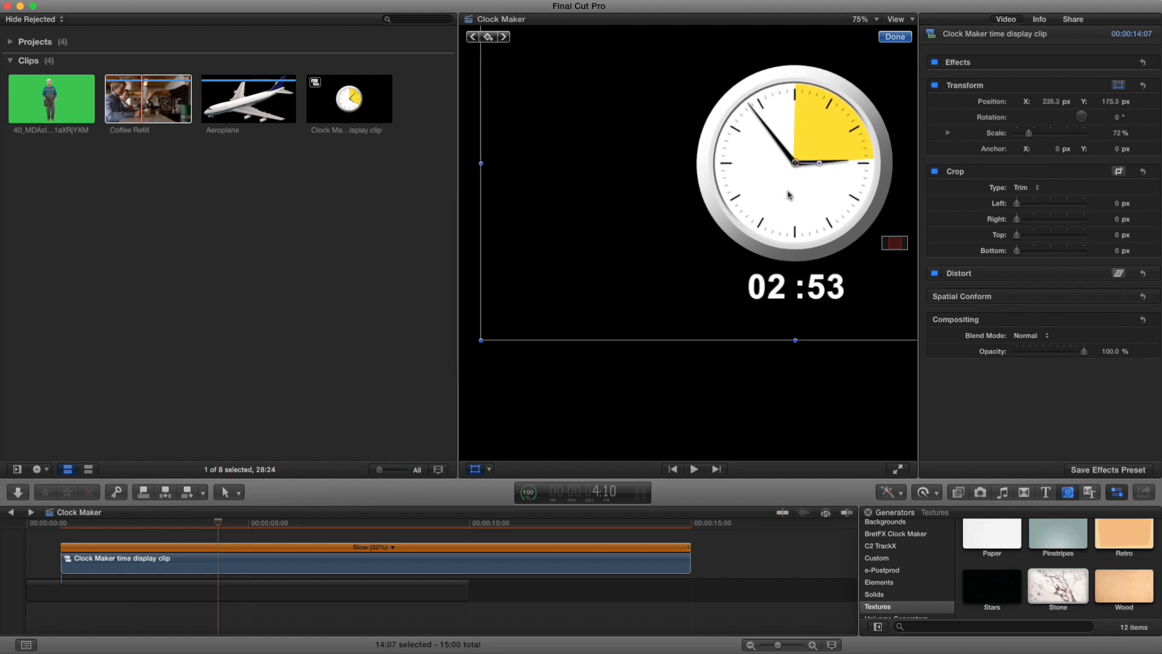
- Undo the compound clip's scaling and all of its Transform moves
key(super+z)
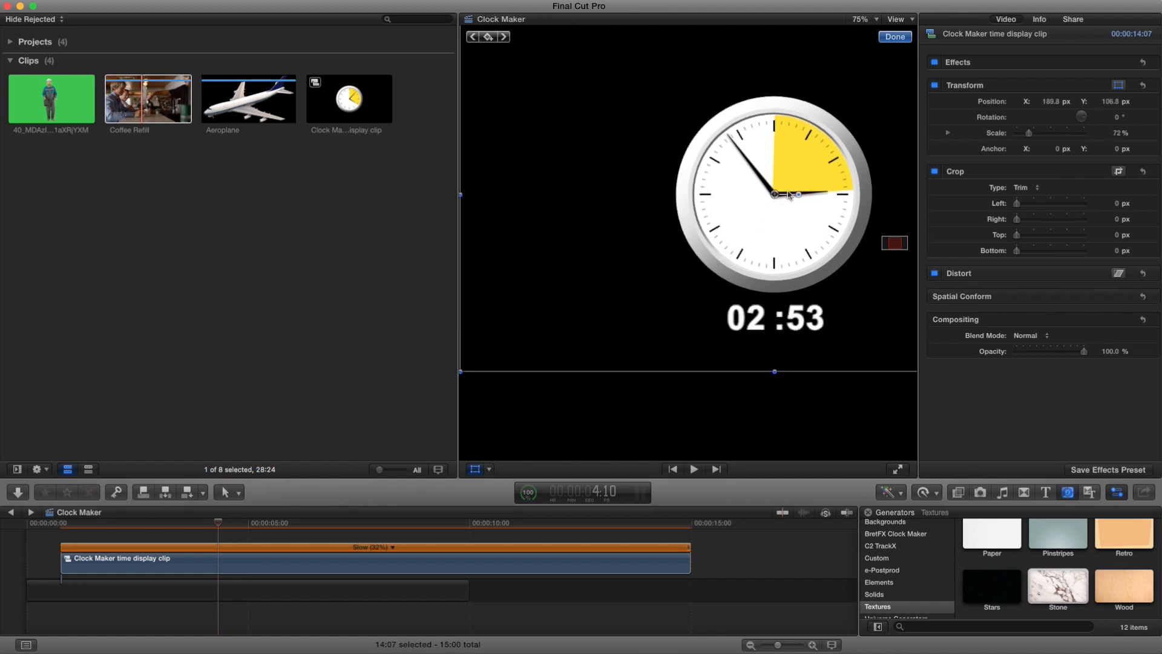
key(super+z)
key(super+z)
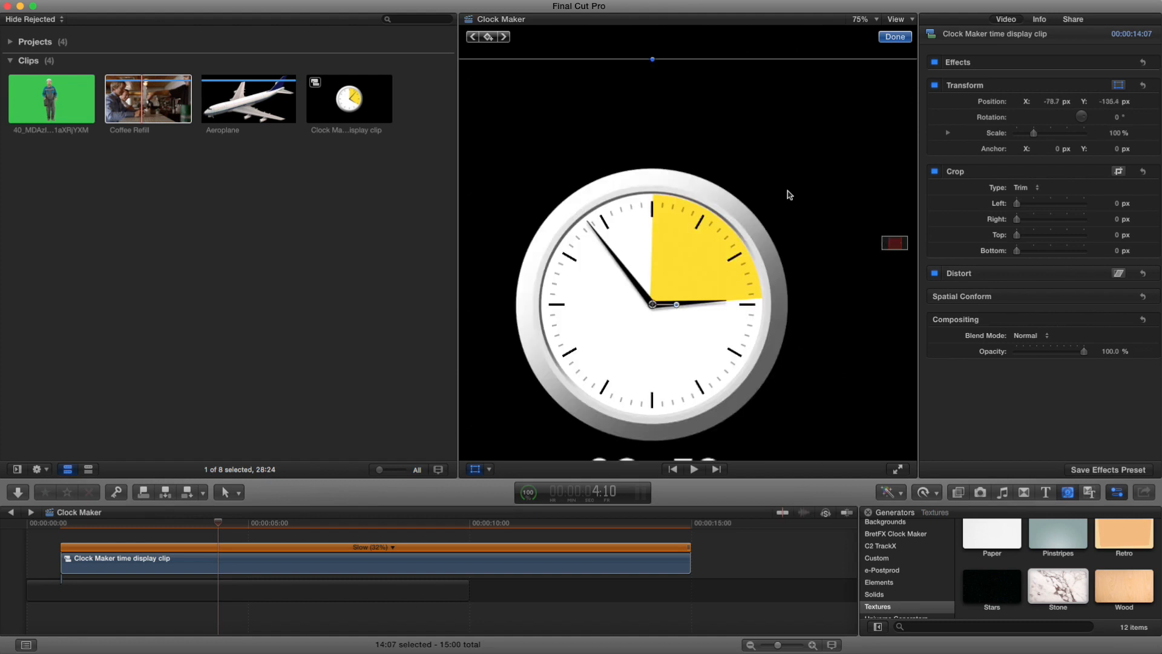
key(super+z)
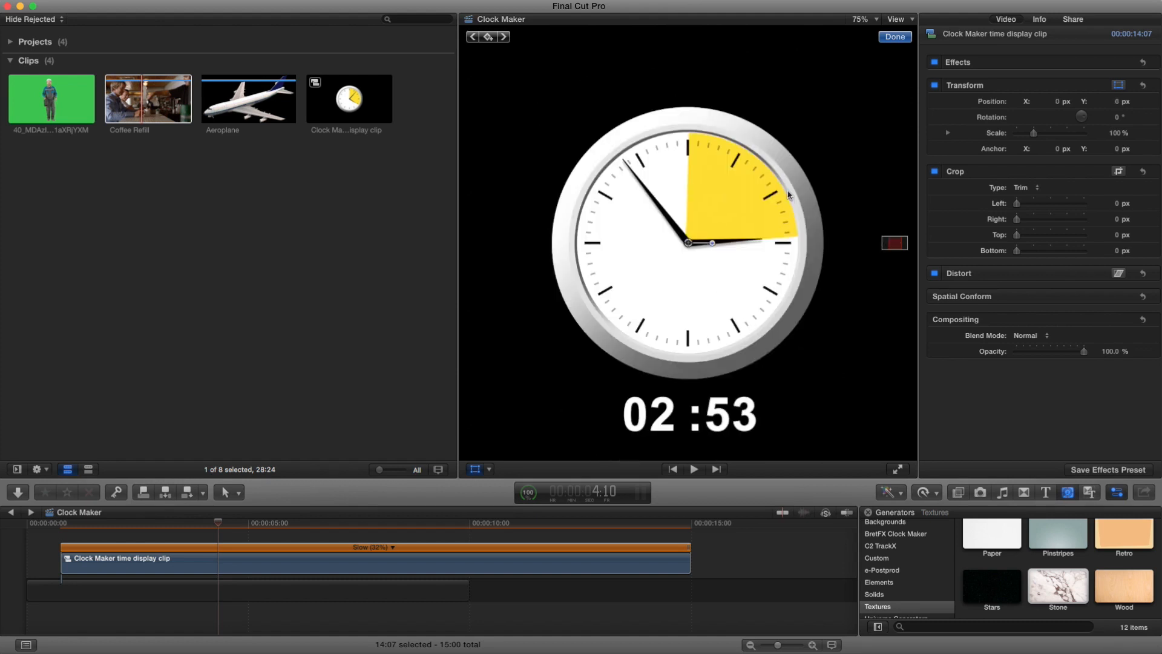
- Open the compound clip's contents, select the BretFX Clock Maker generator and park the playhead at 3:00
double_click(261, 571)
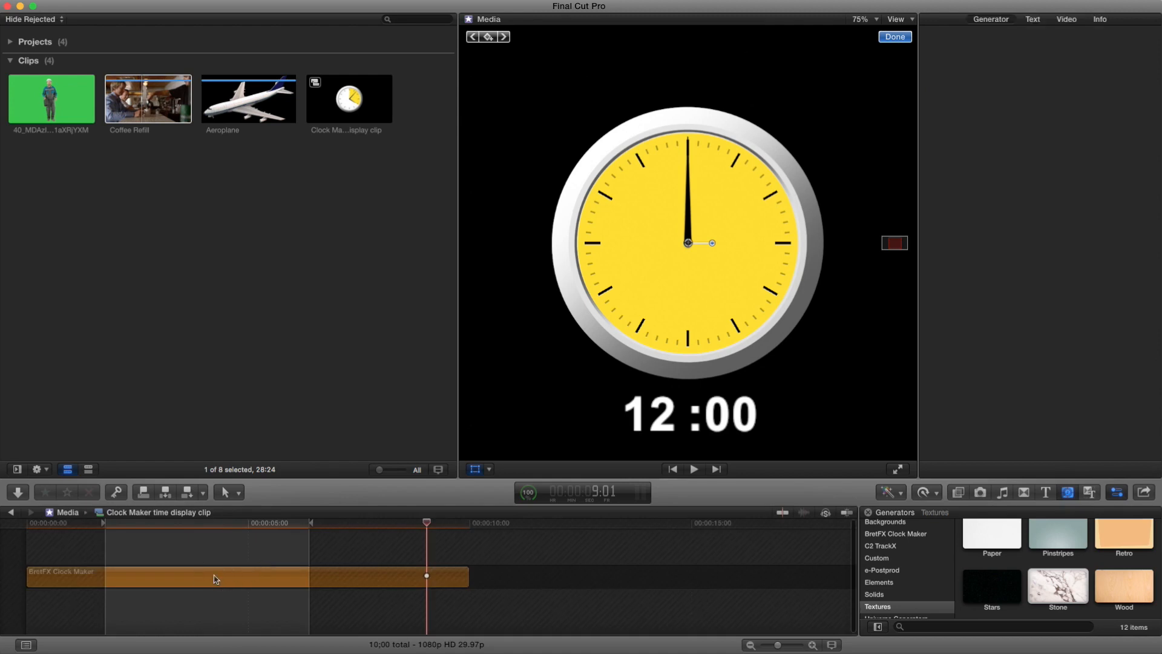
click(215, 579)
drag(136, 525, 160, 531)
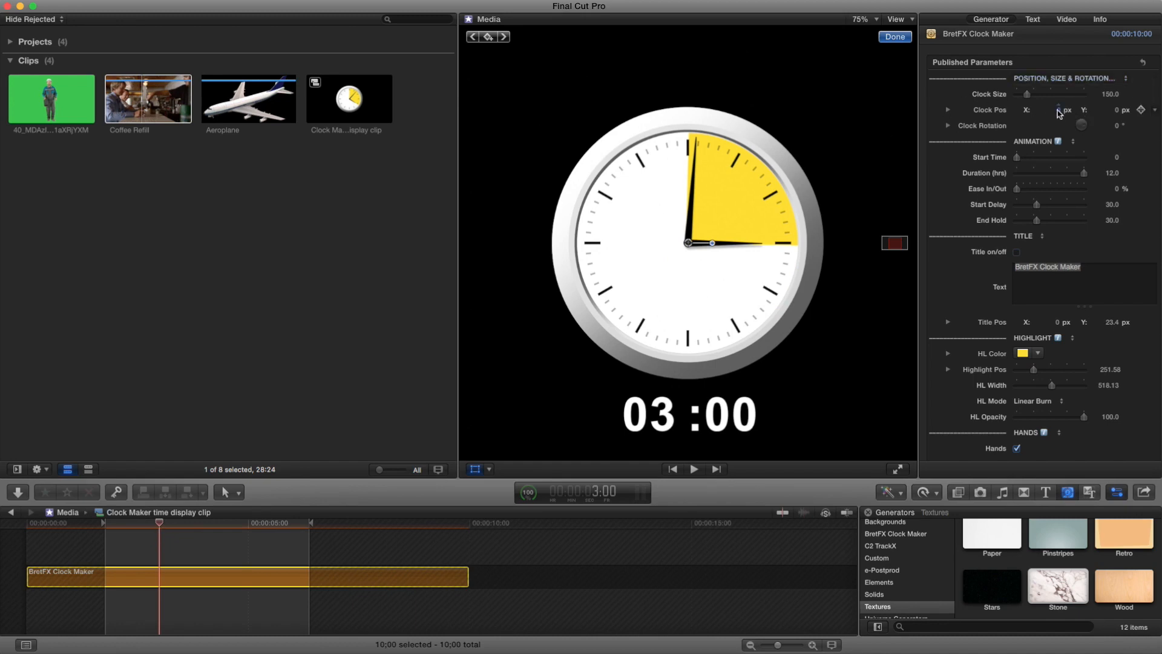
- Set the generator's Clock Pos X to -0.06 px and its Clock Size to 144
drag(1060, 113, 663, 227)
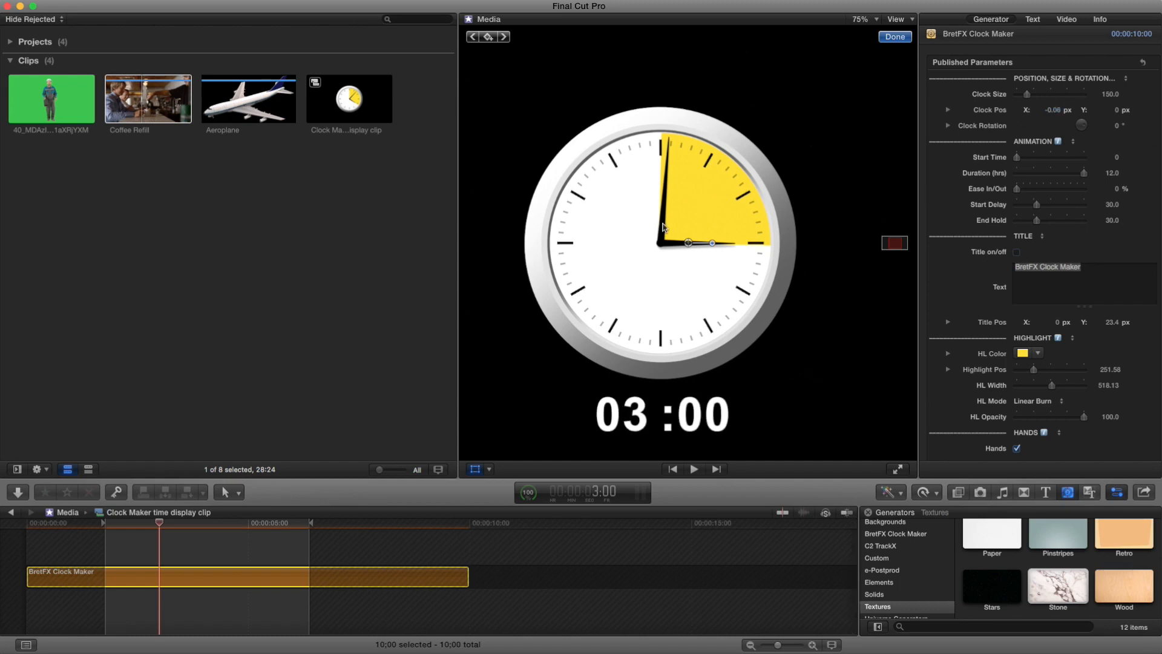
right_click(203, 573)
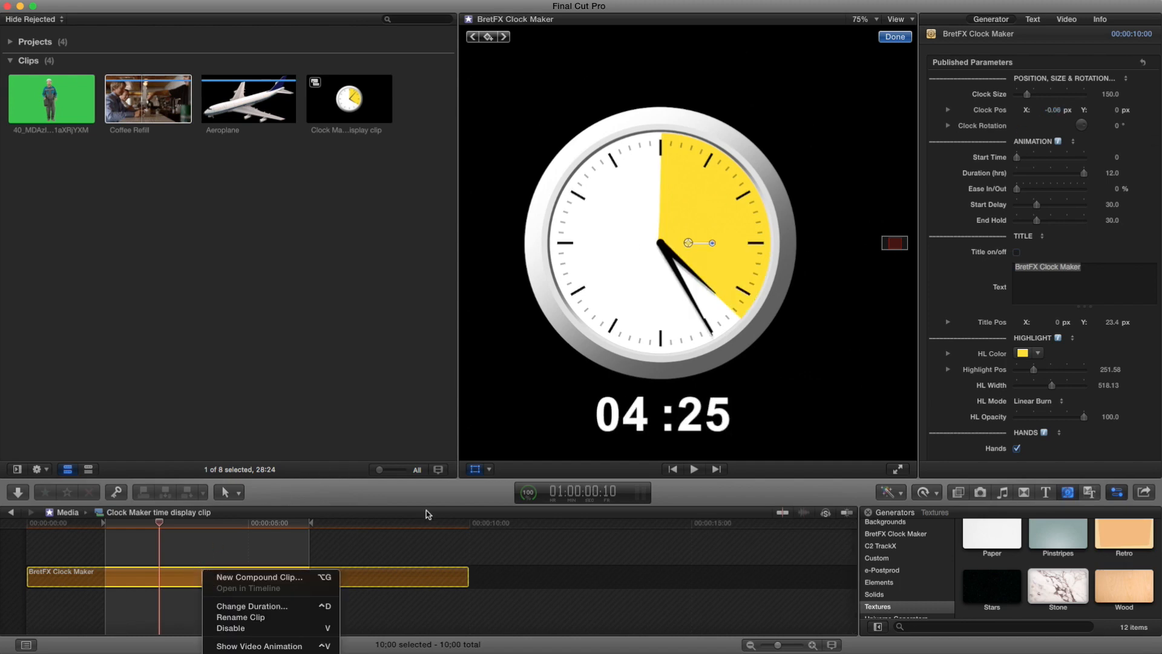
click(1029, 97)
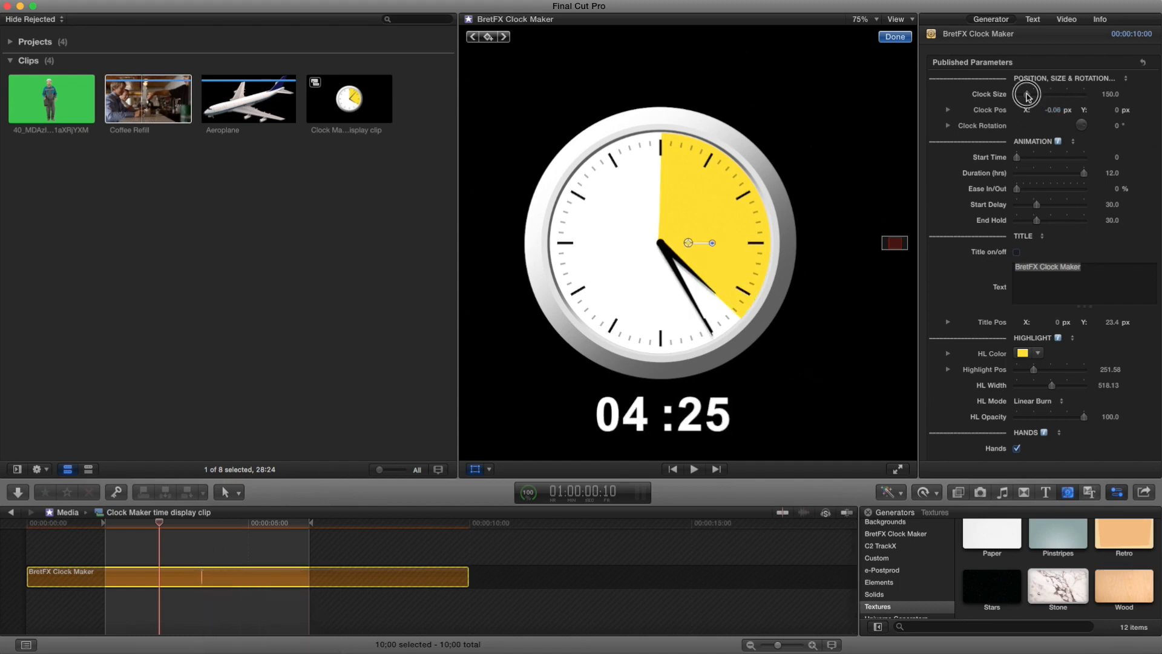
mouse_move(1010, 98)
mouse_down()
mouse_move(1039, 99)
mouse_move(1027, 98)
mouse_up()
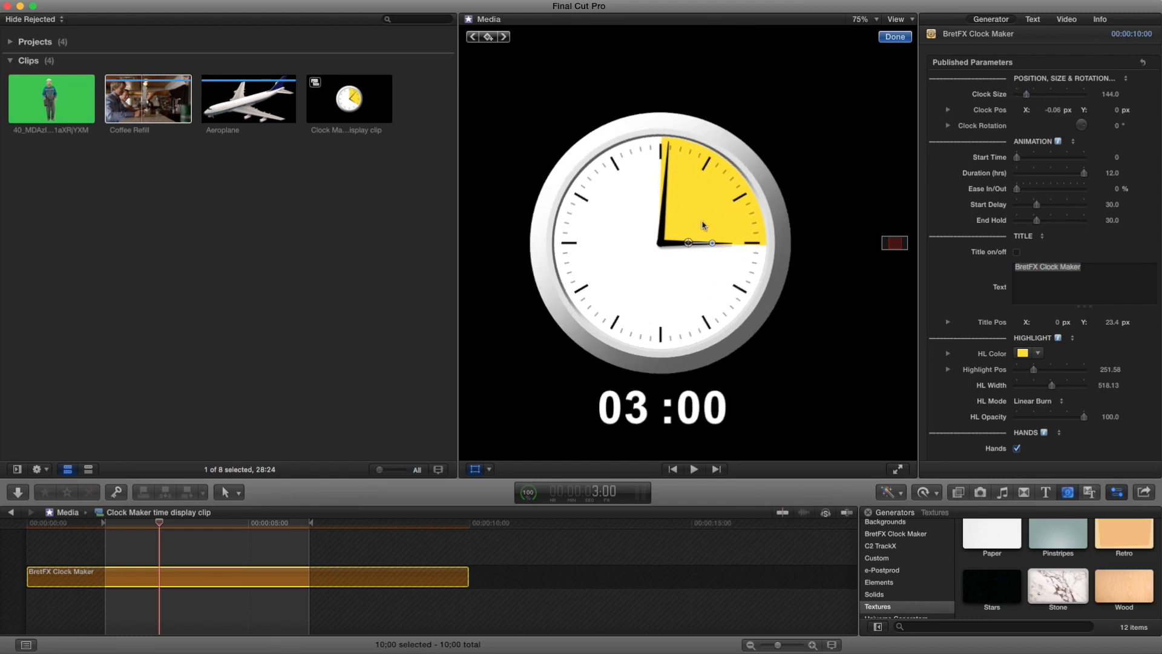
- Use the clock's on-screen controls to size it to about 144.7 and place it slightly above frame centre, and return to the Clock Maker project
click(895, 37)
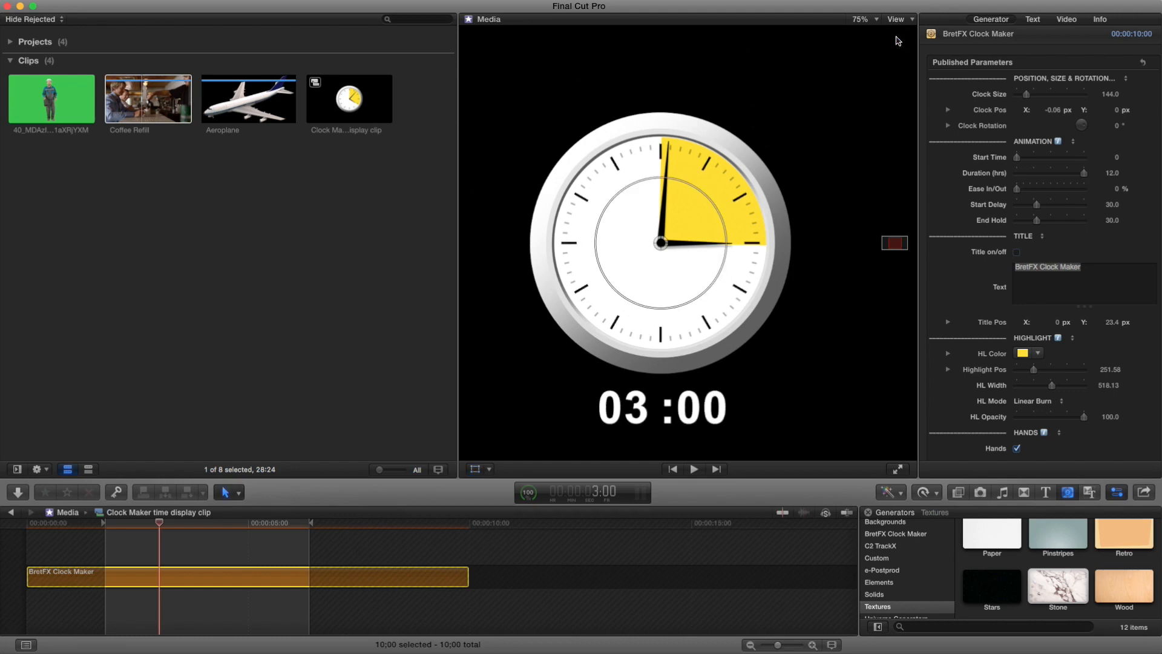
mouse_move(618, 193)
mouse_down()
mouse_move(640, 214)
mouse_move(615, 194)
mouse_up()
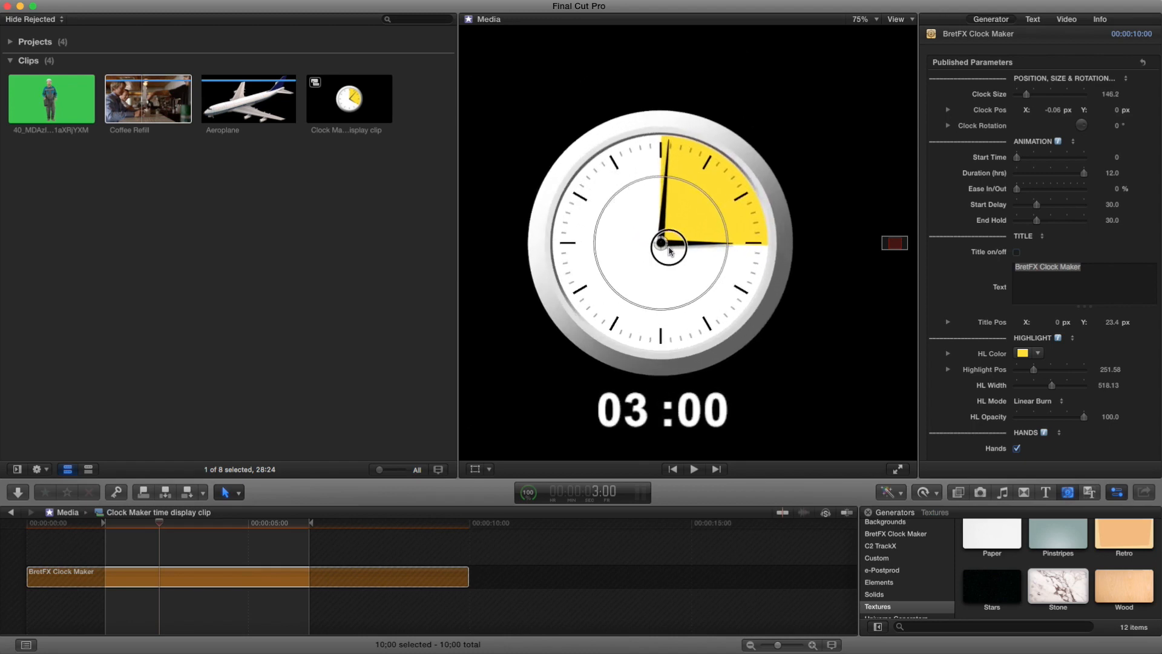
drag(658, 256, 712, 130)
drag(756, 183, 688, 227)
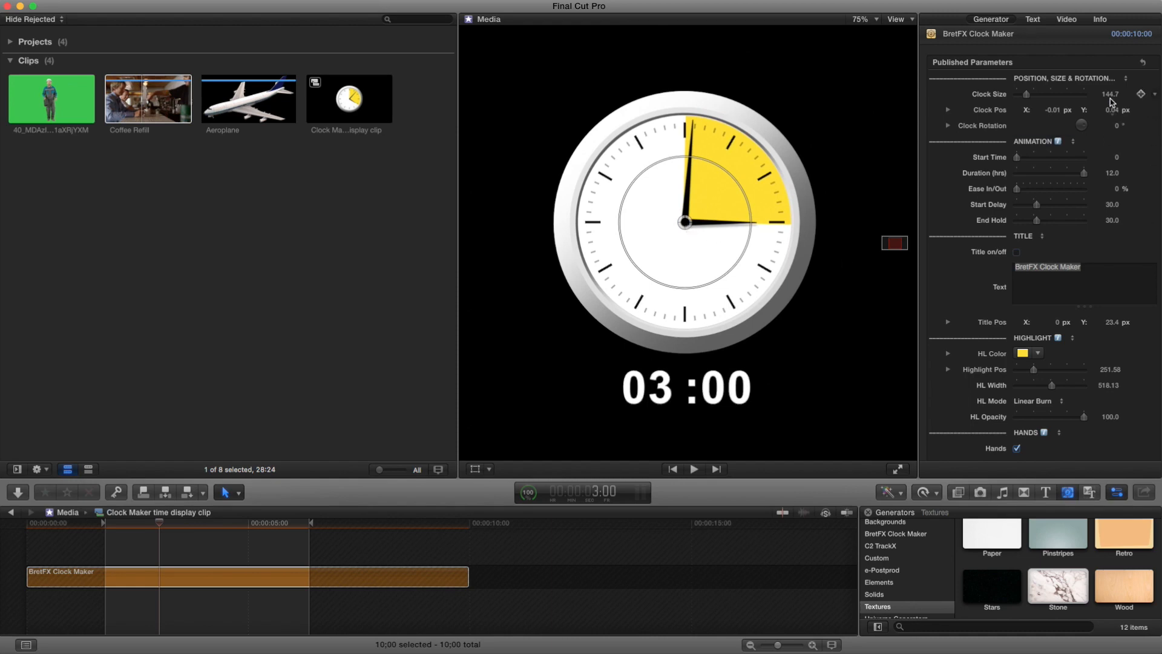
drag(685, 224, 690, 227)
click(10, 514)
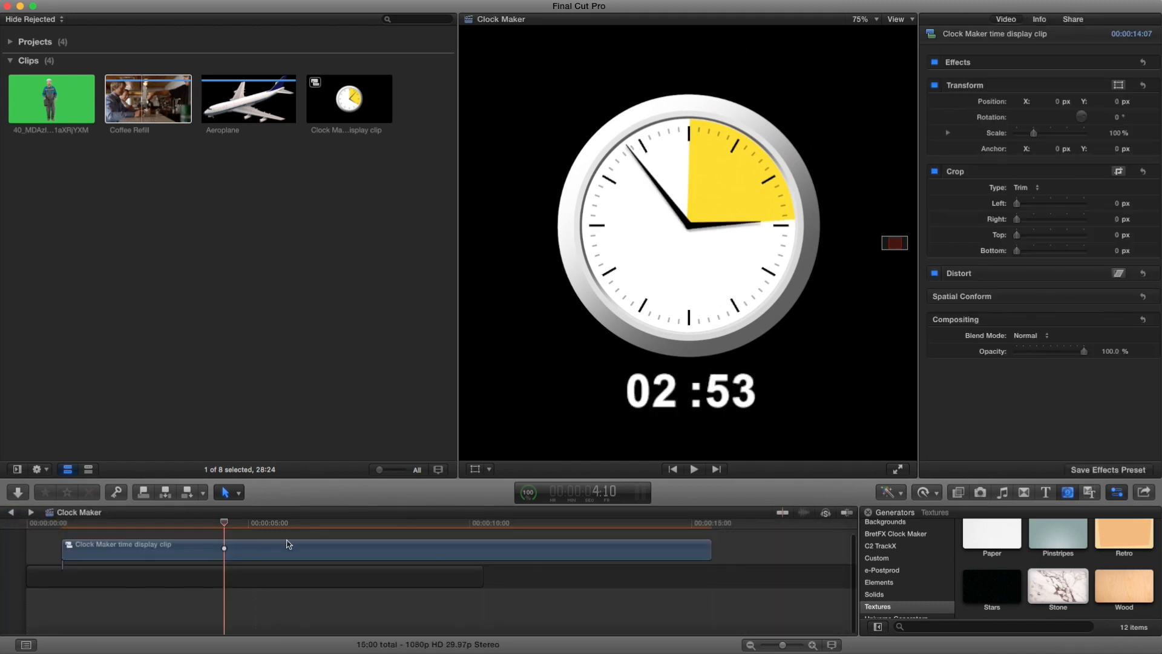
- Open the compound clip's contents, select the BretFX Clock Maker generator and park the playhead at 4:12
drag(224, 522, 249, 523)
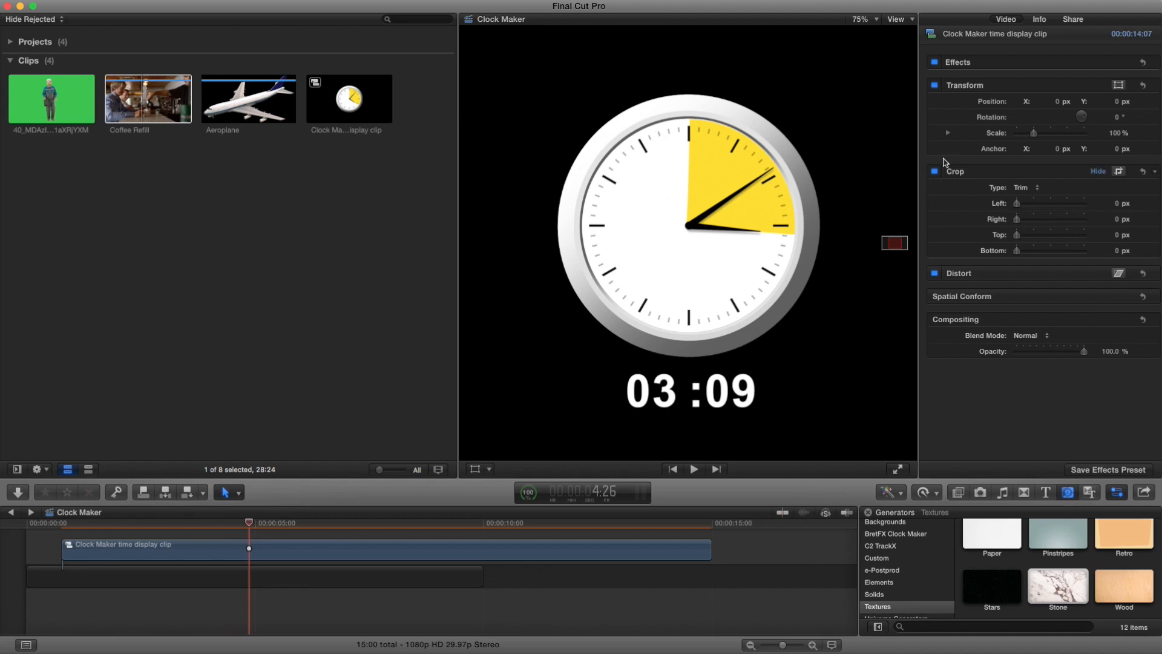
click(280, 551)
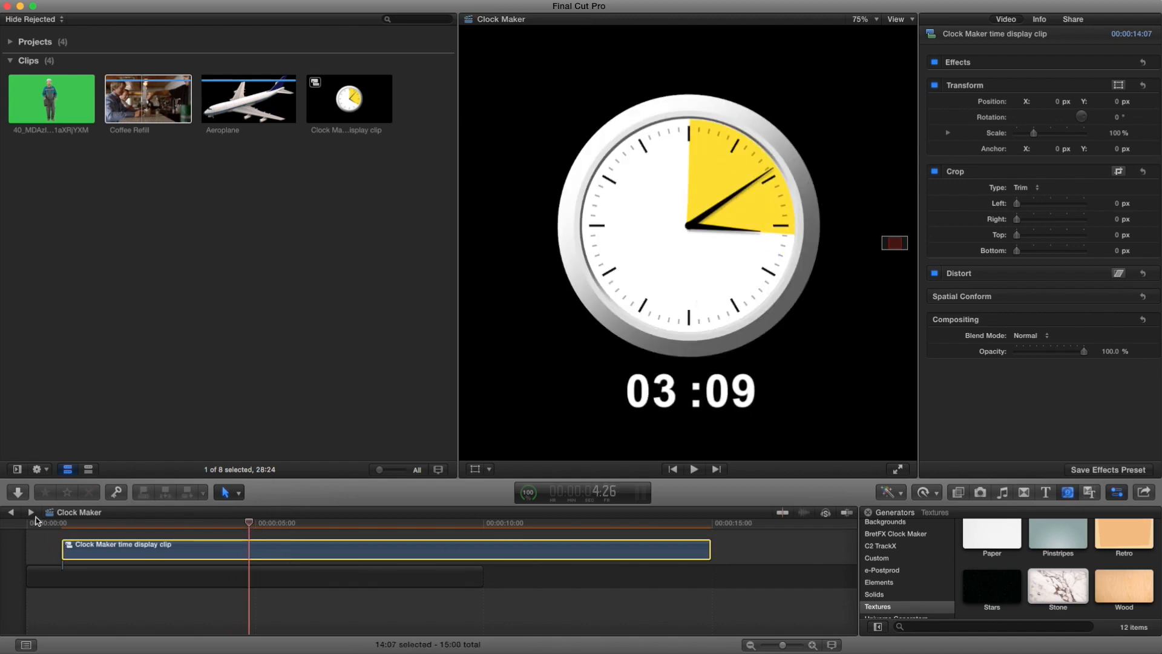
double_click(182, 550)
click(207, 580)
click(229, 524)
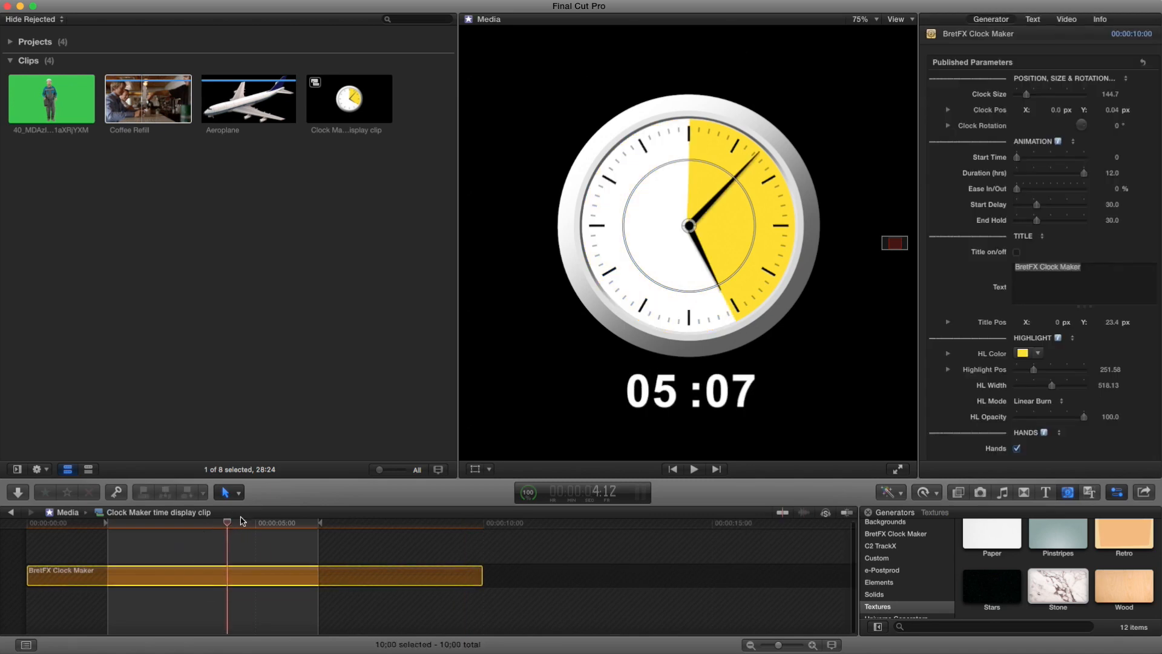
- Set the generator's time display color (TD Color) to orange with RGB values 255, 132, 41
scroll(977, 395, down, 15)
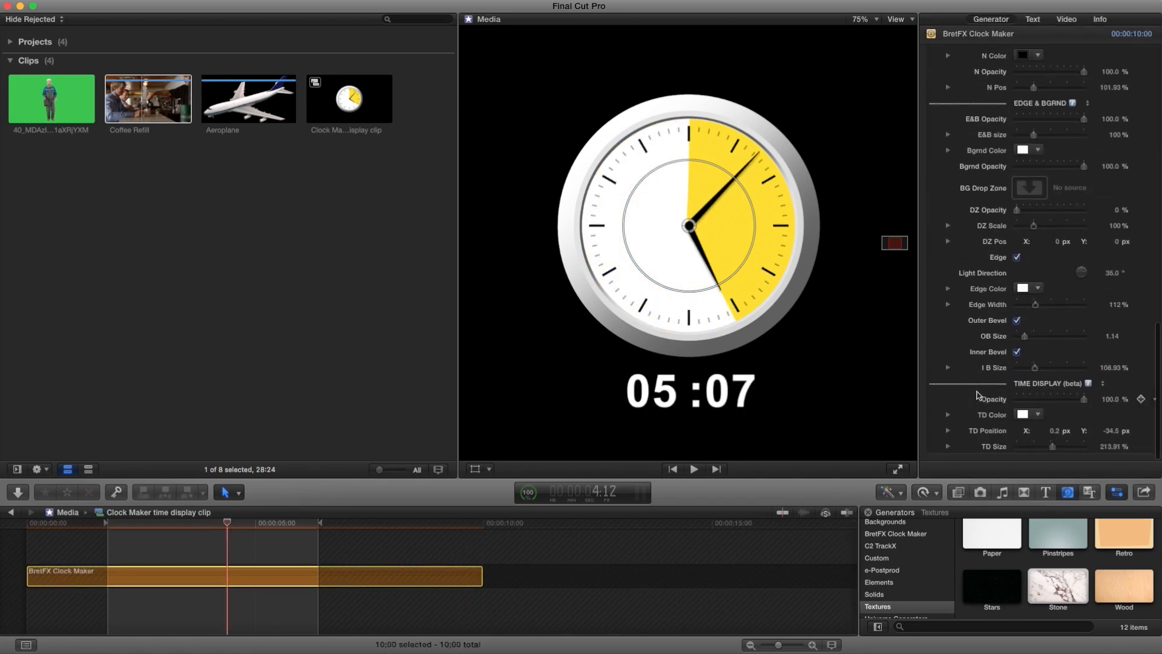
click(1022, 414)
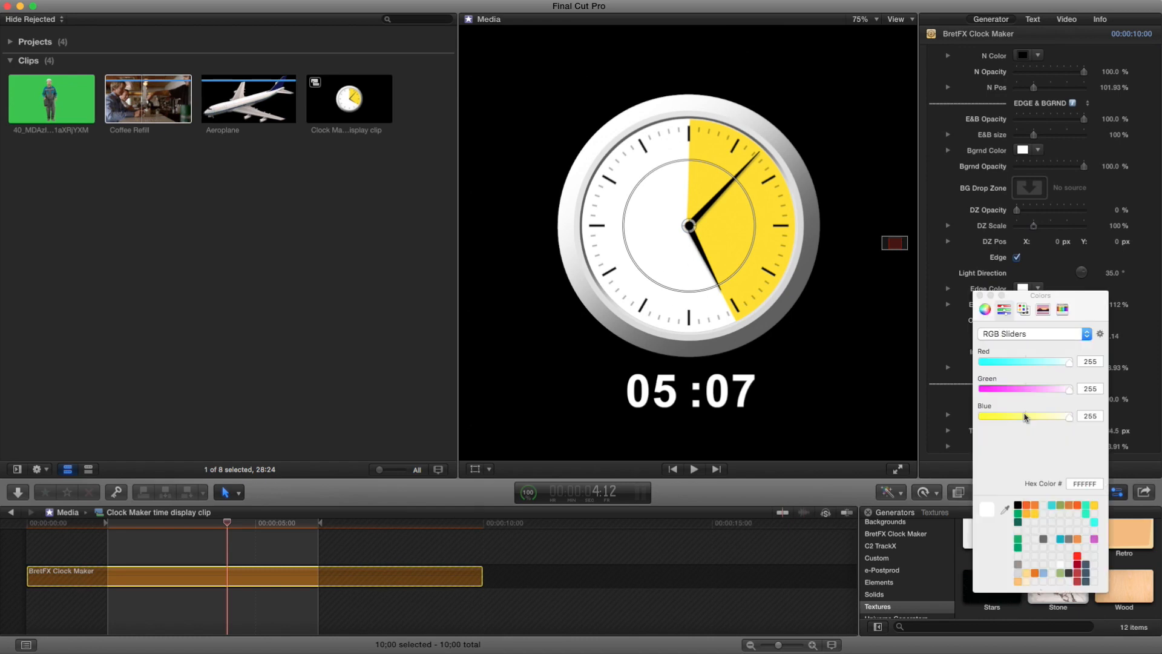
drag(1025, 415, 1024, 387)
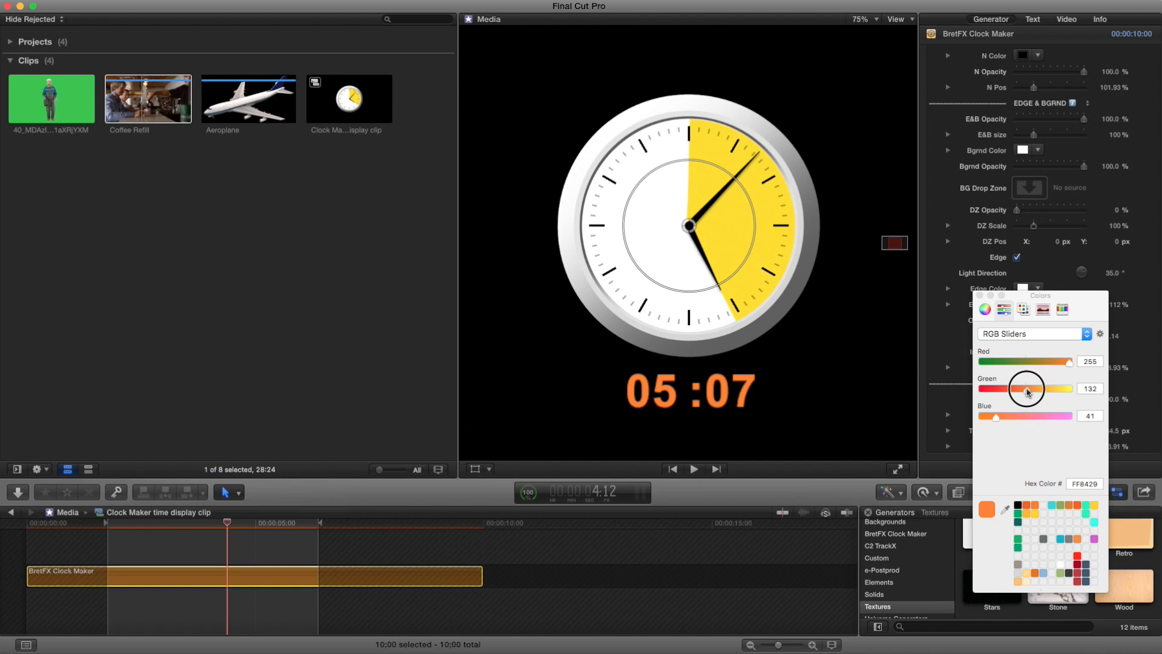
click(980, 295)
- Lower the clock highlight's HL Opacity to 0
scroll(968, 306, up, 15)
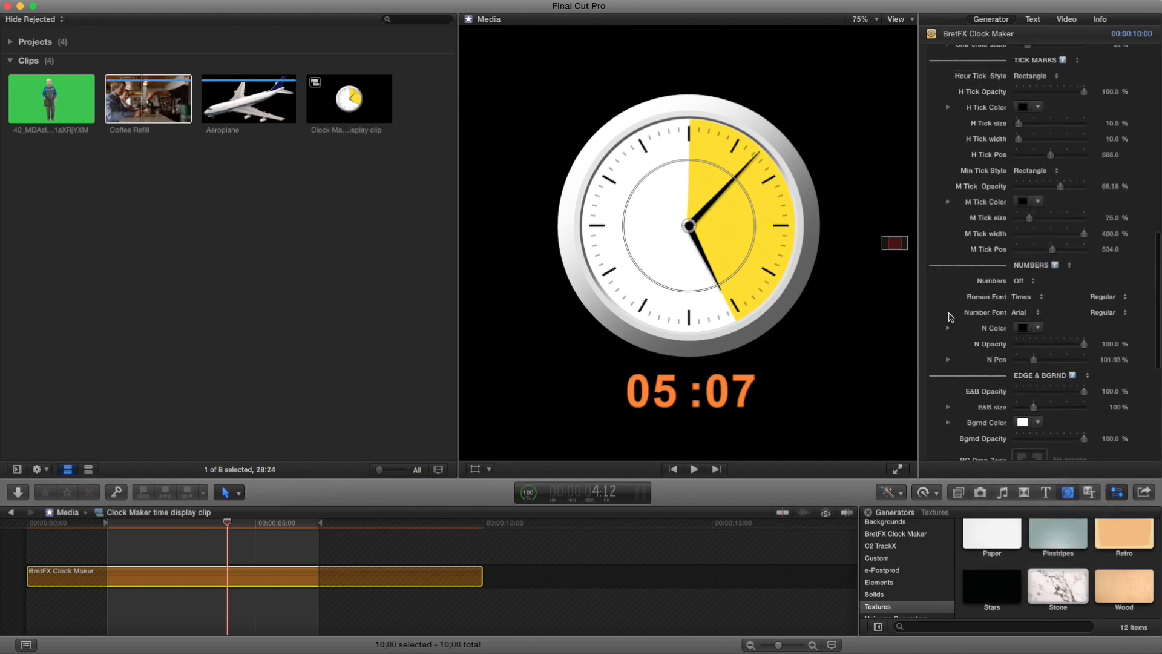
scroll(950, 316, up, 1)
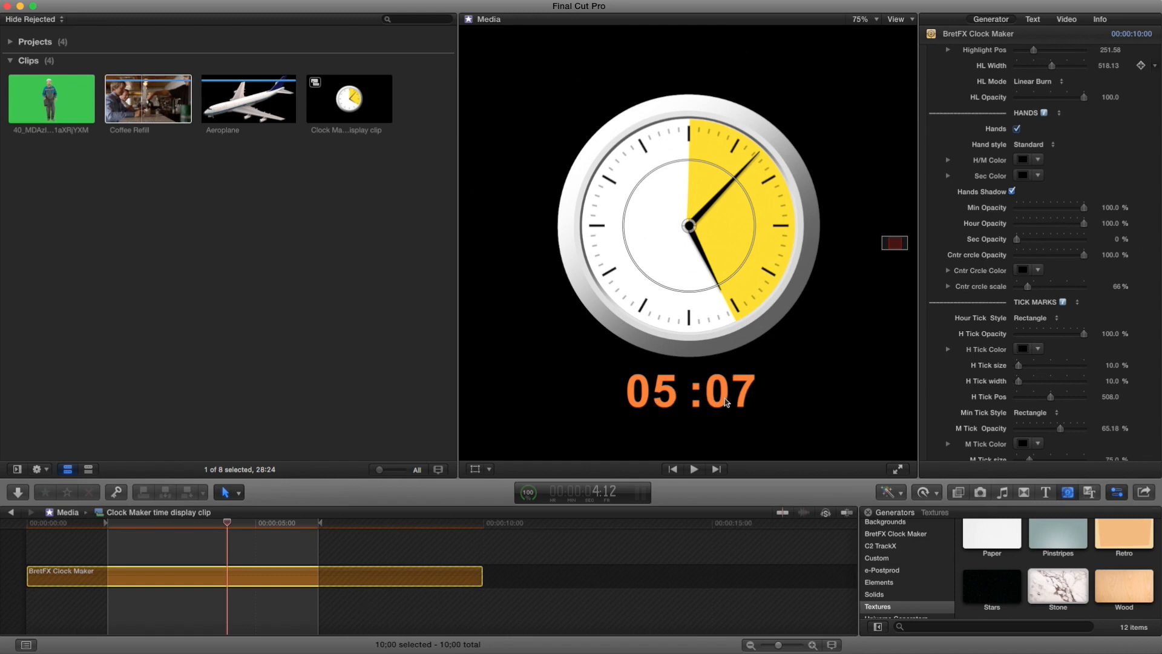
scroll(1100, 166, up, 8)
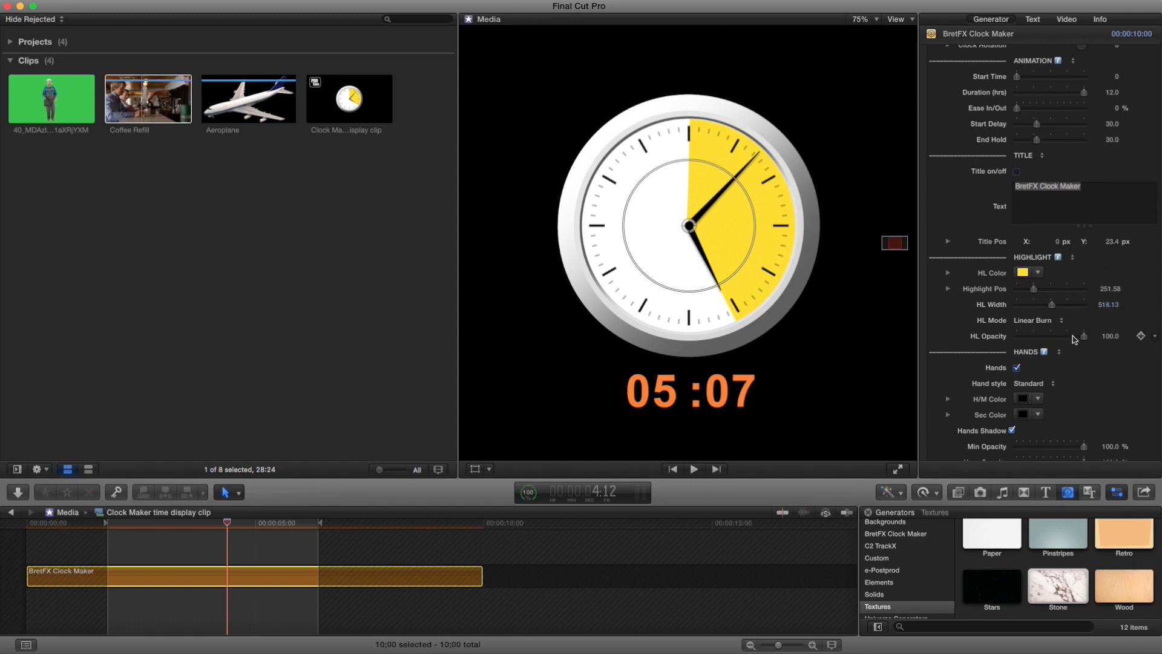
drag(1084, 336, 984, 344)
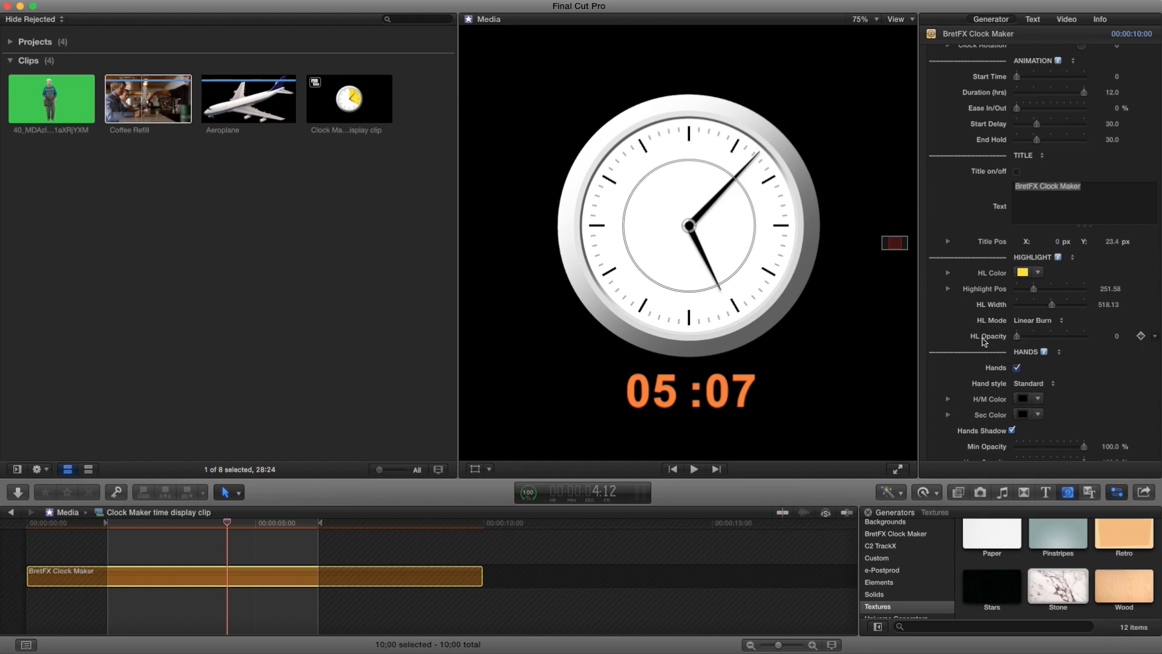
- Shift the time display's TD Position to about X 2.3 px and Y -34.7 px
scroll(937, 385, down, 15)
scroll(937, 385, down, 5)
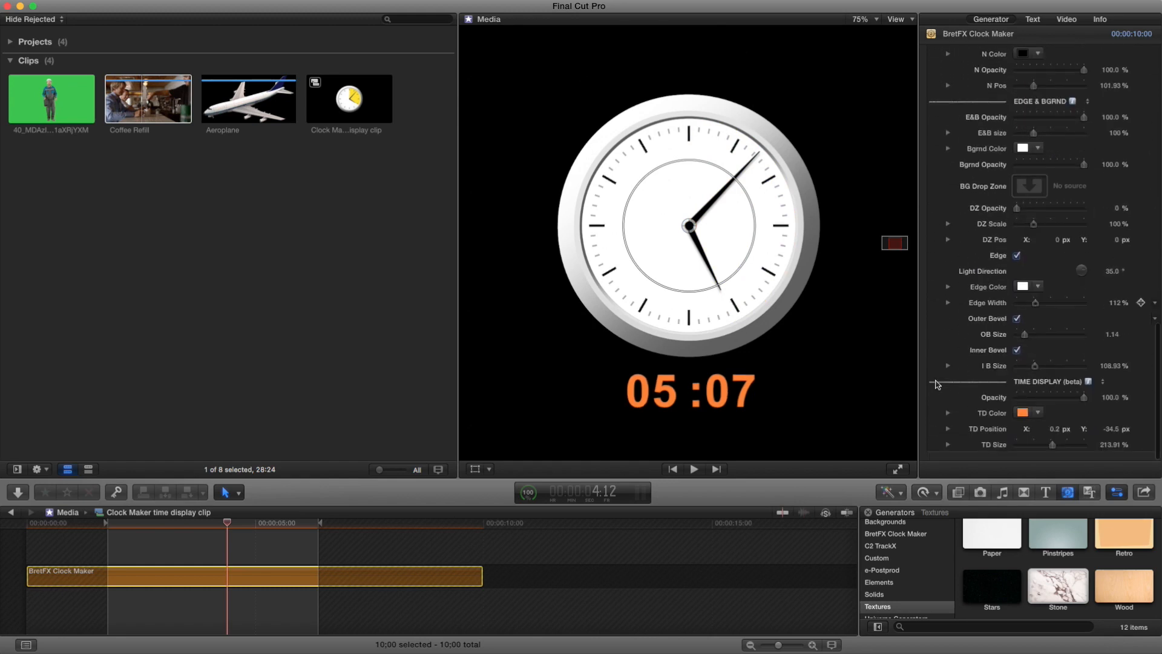
mouse_move(1083, 402)
mouse_down()
mouse_move(1009, 402)
mouse_move(1103, 400)
mouse_up()
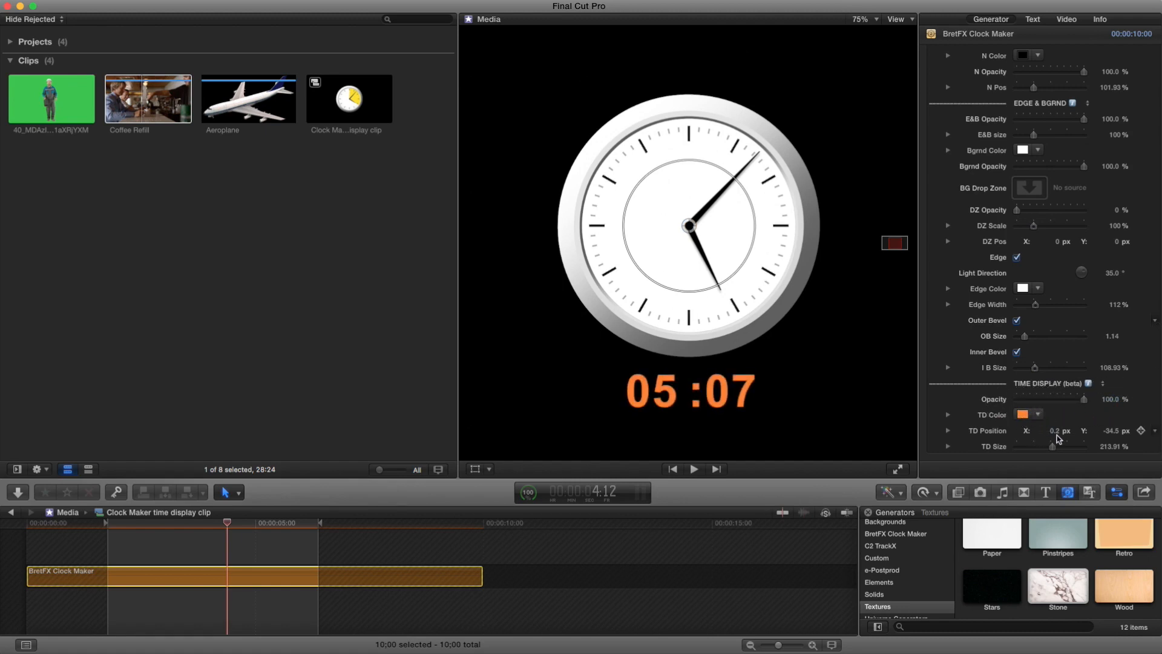
drag(1055, 431, 1111, 433)
click(729, 398)
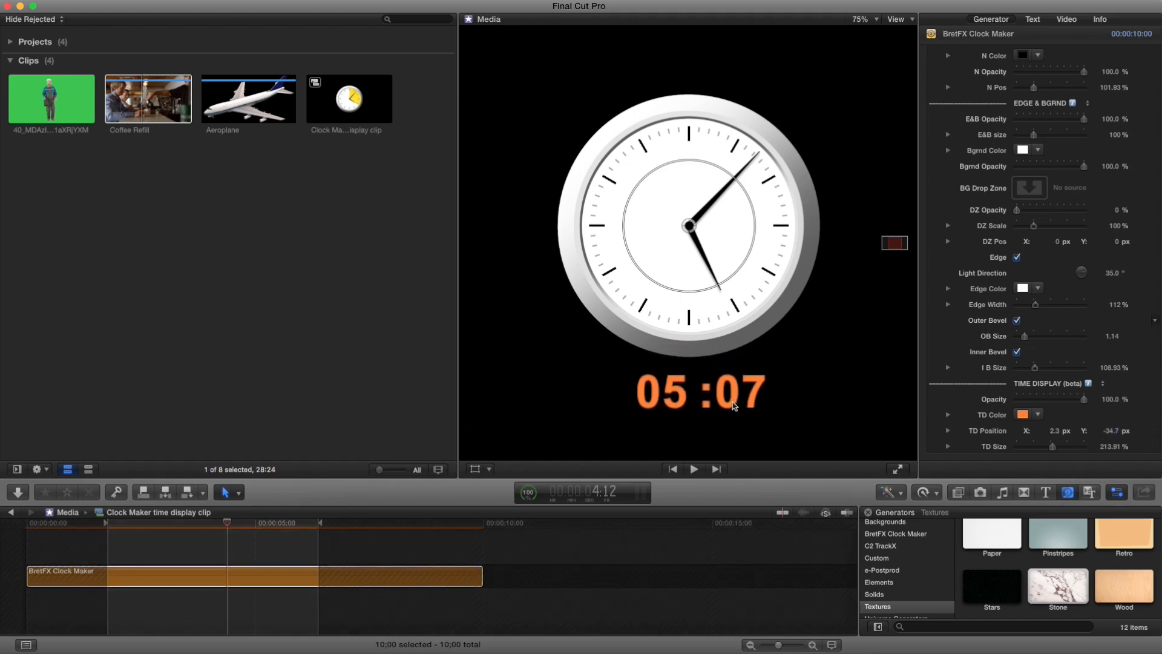
click(709, 401)
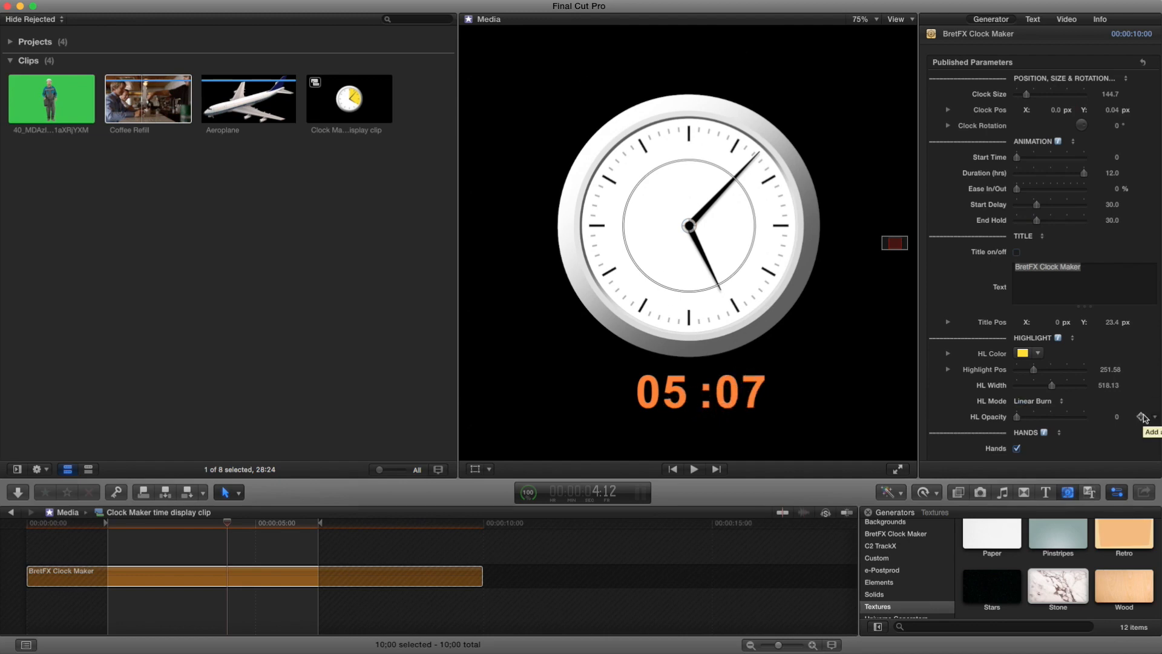
- Center the time display on the clock by setting its TD Position to X 0 px and Y 0 px
scroll(1080, 418, down, 10)
scroll(1073, 430, down, 5)
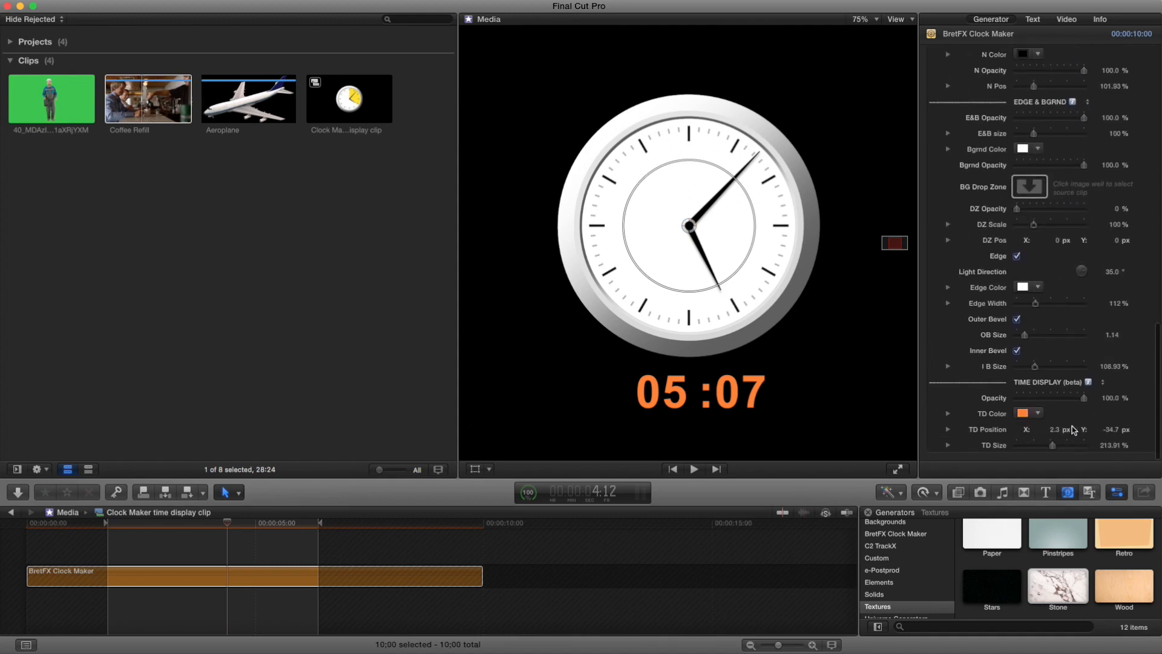
drag(1054, 430, 1055, 436)
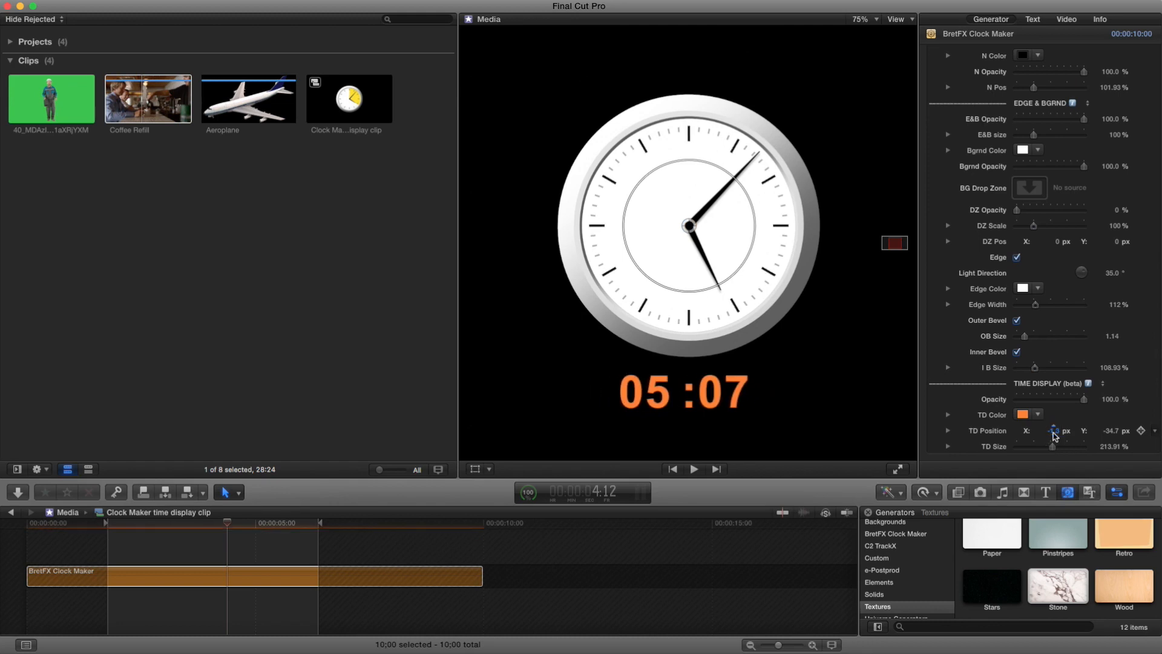
text(0)
key(Return)
click(1111, 431)
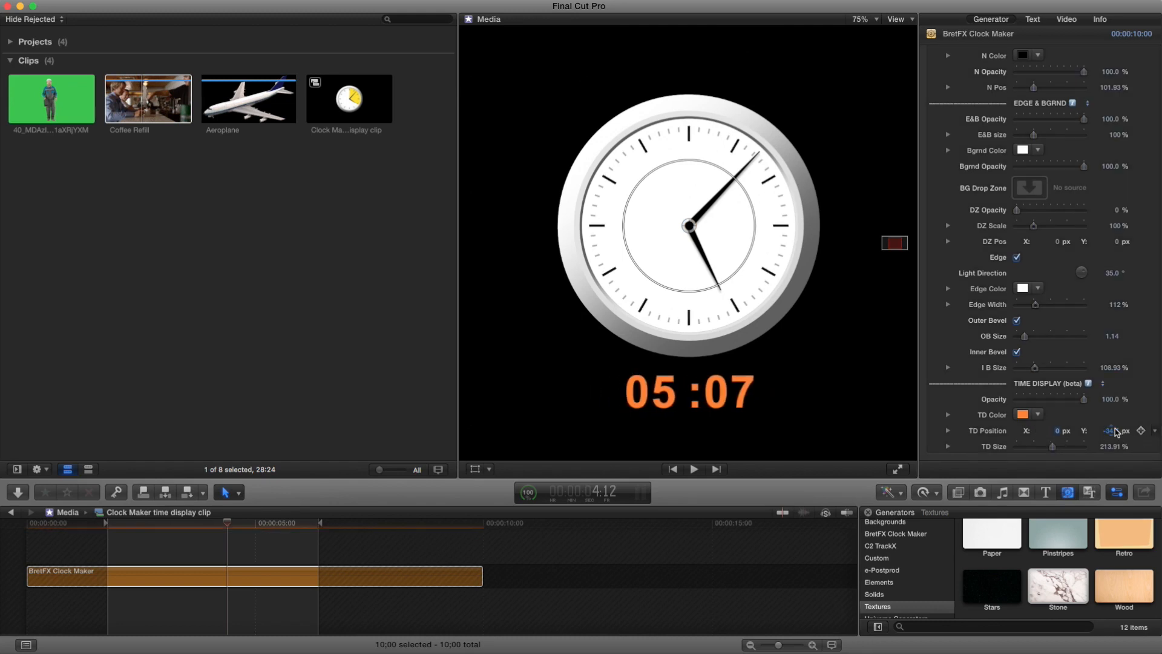
text(0)
key(Return)
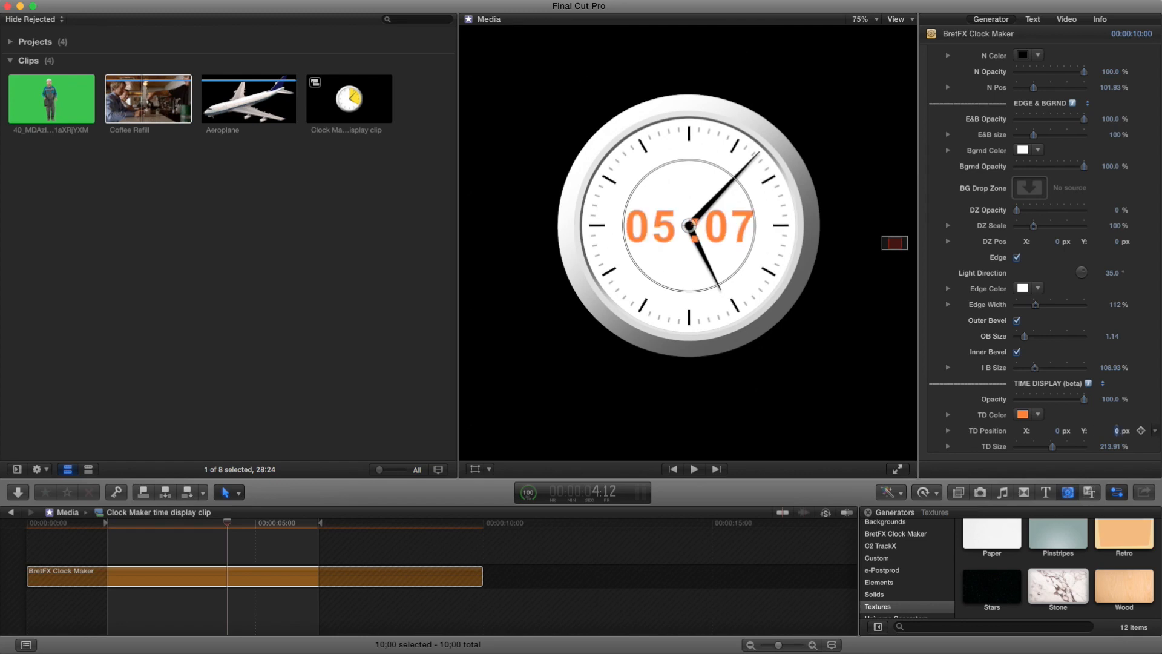
- Set the time display's Y position to -34.7 px and enlarge its TD Size to about 330%
click(1116, 431)
text(-34.7)
key(Return)
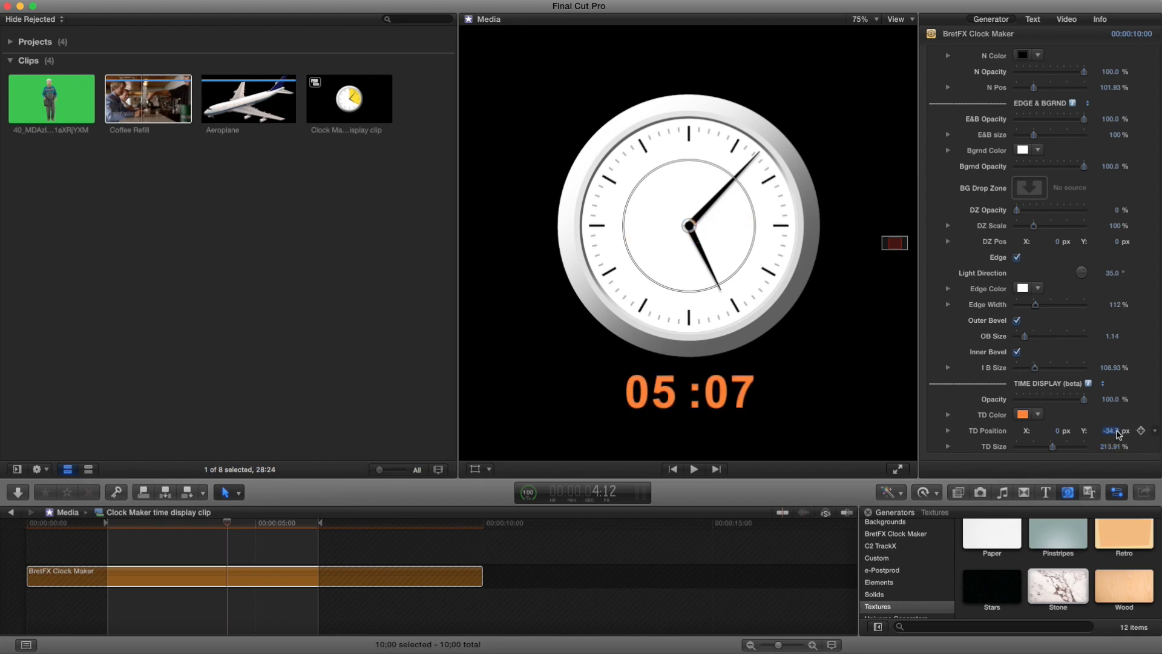
mouse_move(1053, 448)
mouse_down()
mouse_move(1033, 448)
mouse_move(1091, 454)
mouse_move(1038, 446)
mouse_move(1072, 448)
mouse_up()
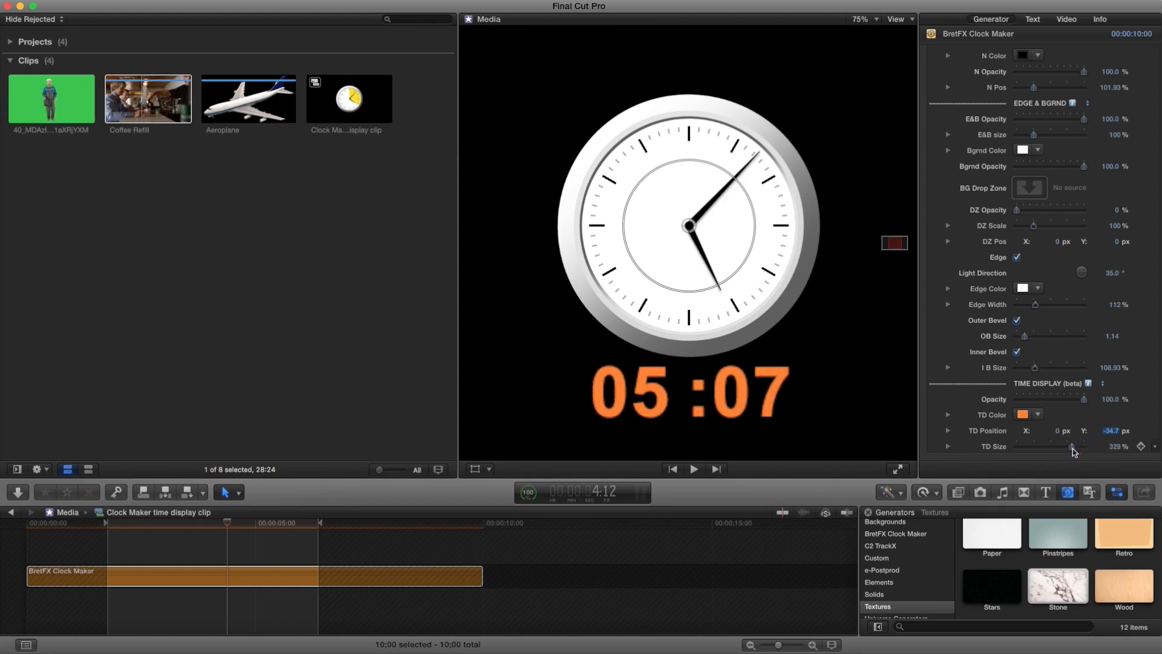